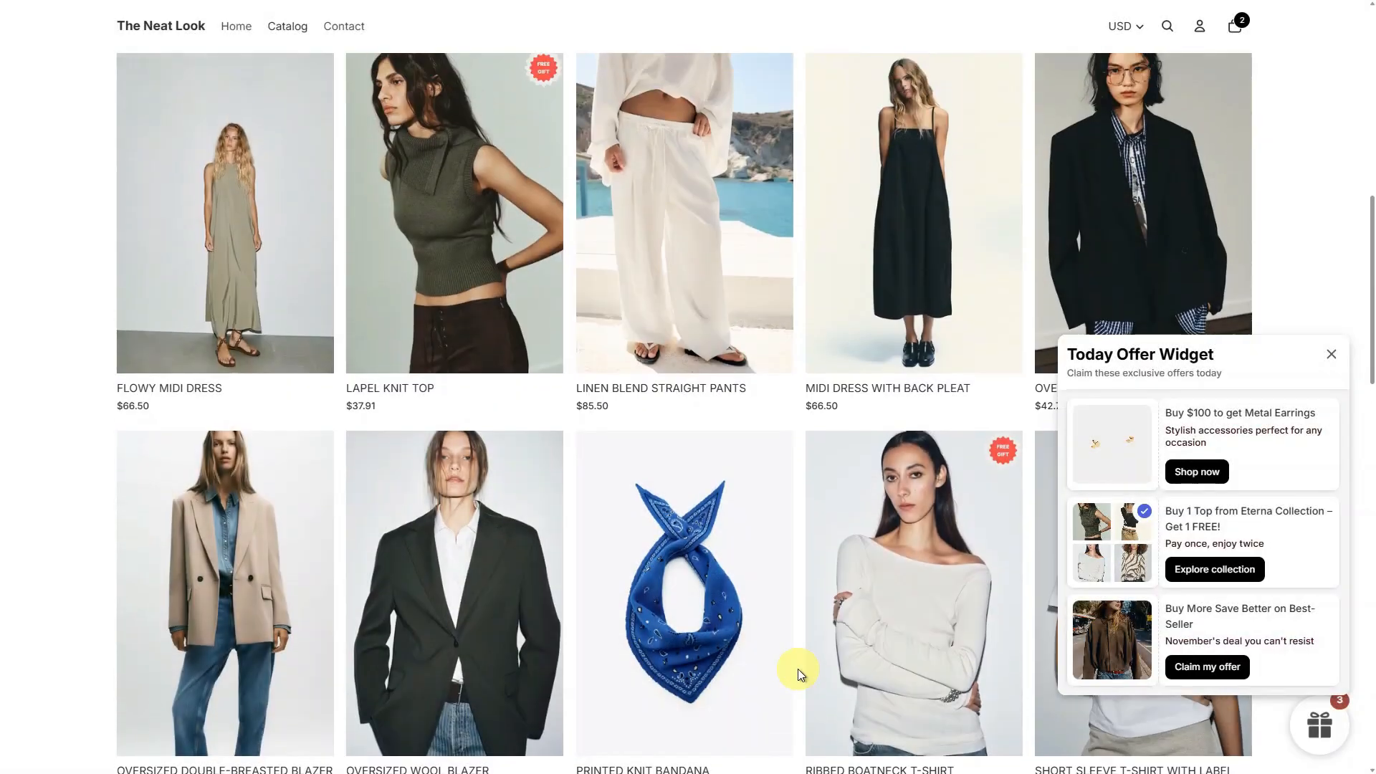
- Search the Shopify App Store for bogos and open the BOGOS: Free Gift Bundle Upsell app
{"action": "scroll", "coordinate": [797, 669], "scroll_direction": "up", "scroll_amount": 4}
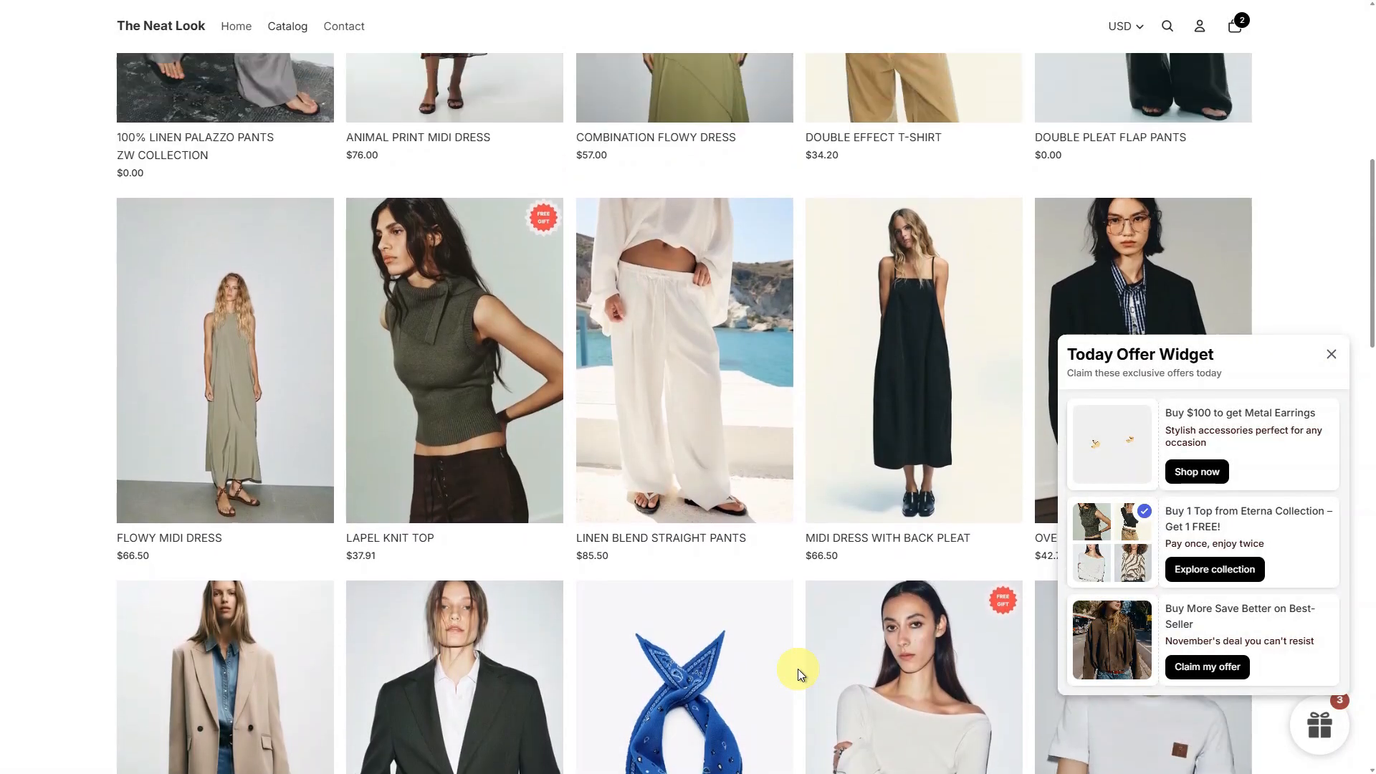
{"action": "scroll", "coordinate": [798, 669], "scroll_direction": "up", "scroll_amount": 6}
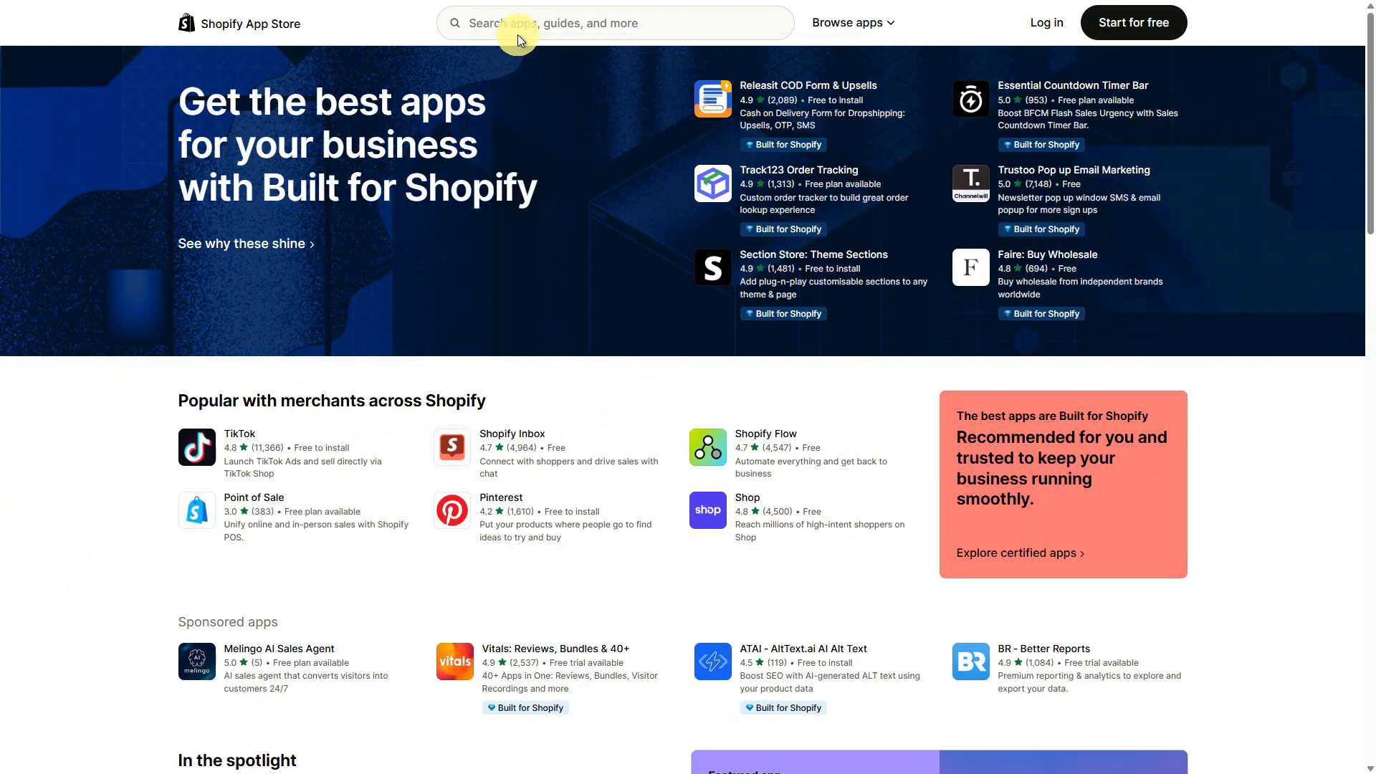
{"action": "left_click", "coordinate": [527, 24]}
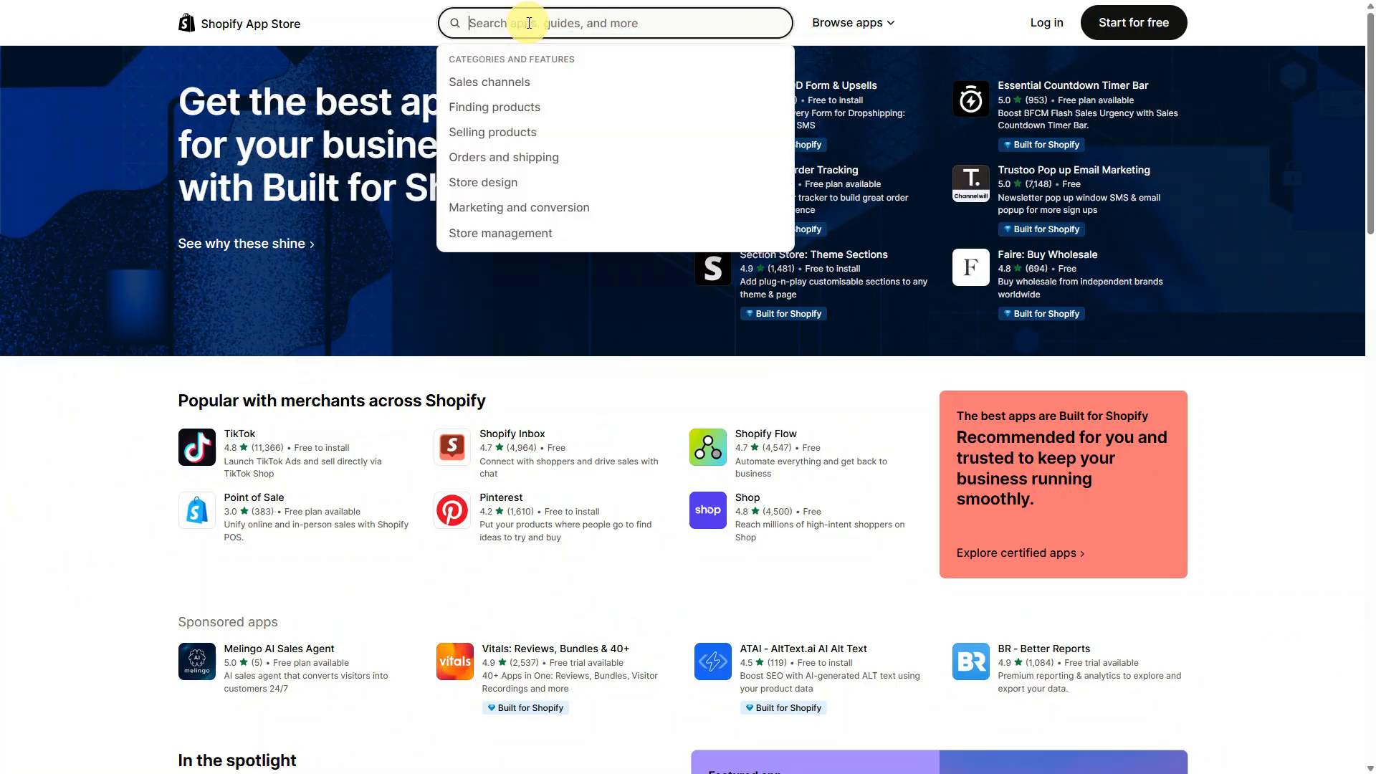
{"action": "type", "text": "bogos"}
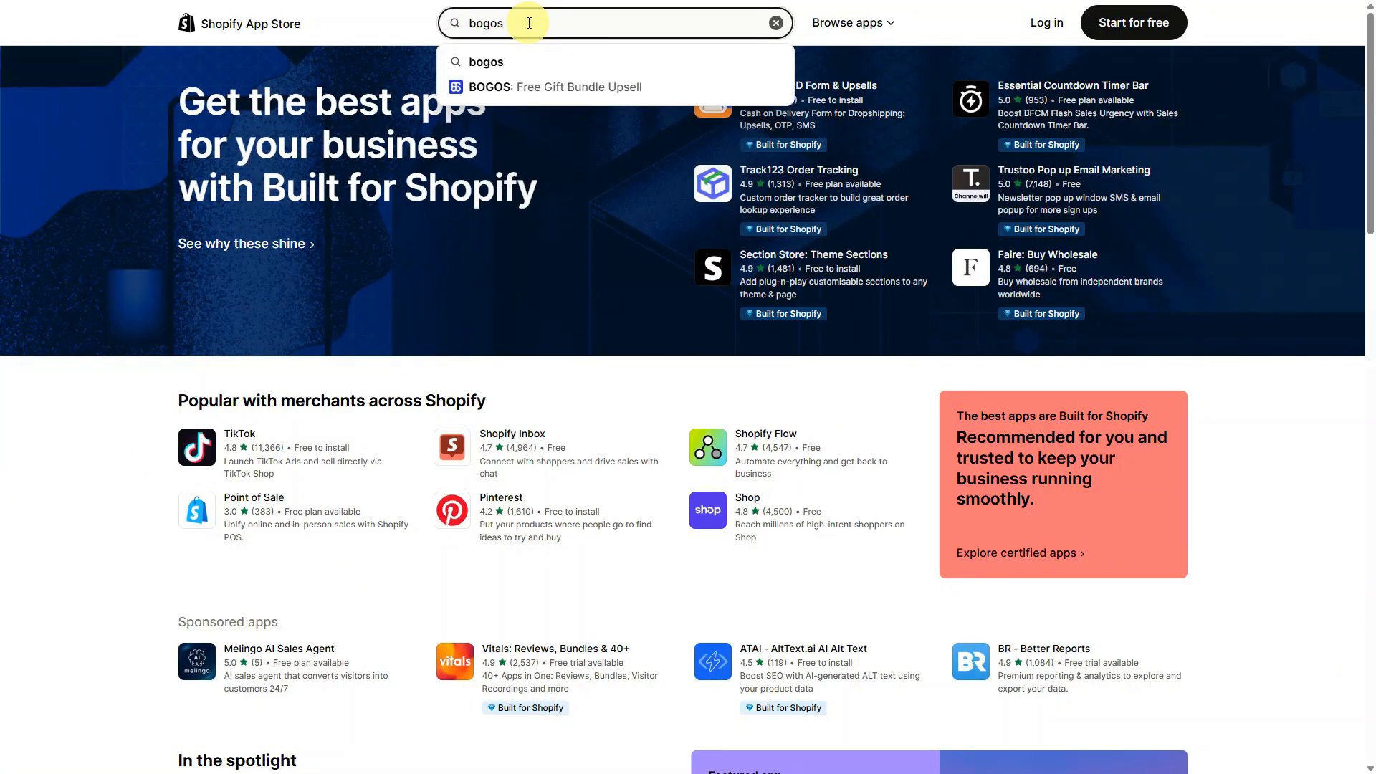
{"action": "left_click", "coordinate": [539, 85]}
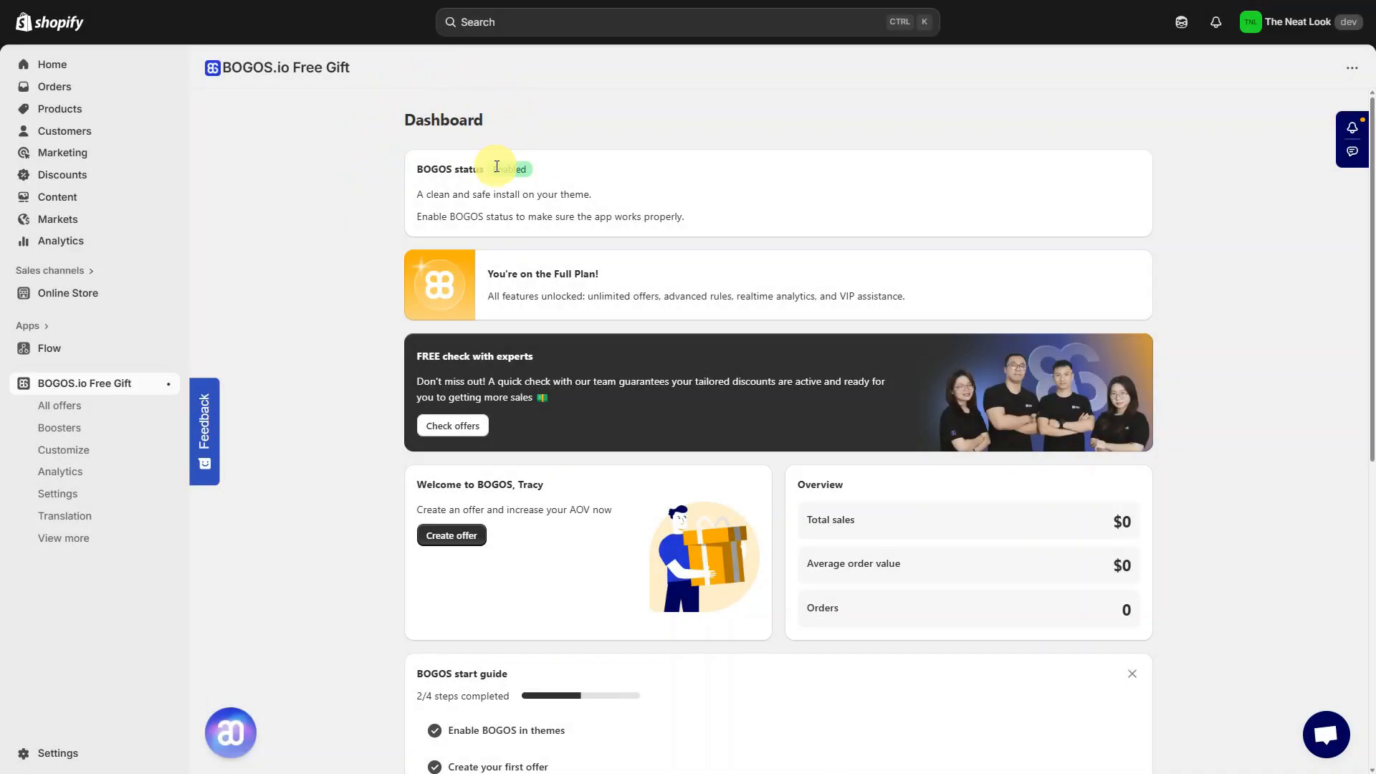
- Start a new Today offer - widget booster from the Boosters page
{"action": "left_click", "coordinate": [132, 428]}
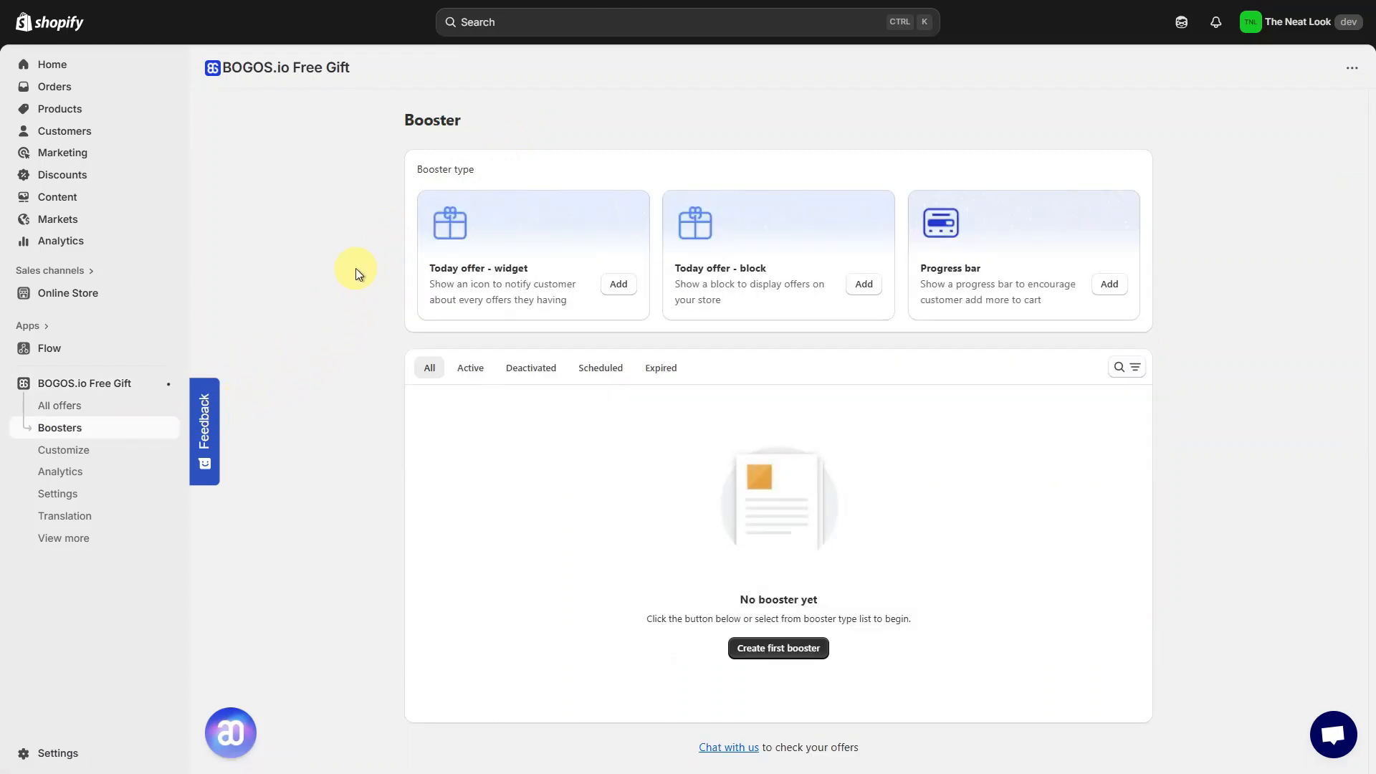
{"action": "left_click", "coordinate": [616, 285]}
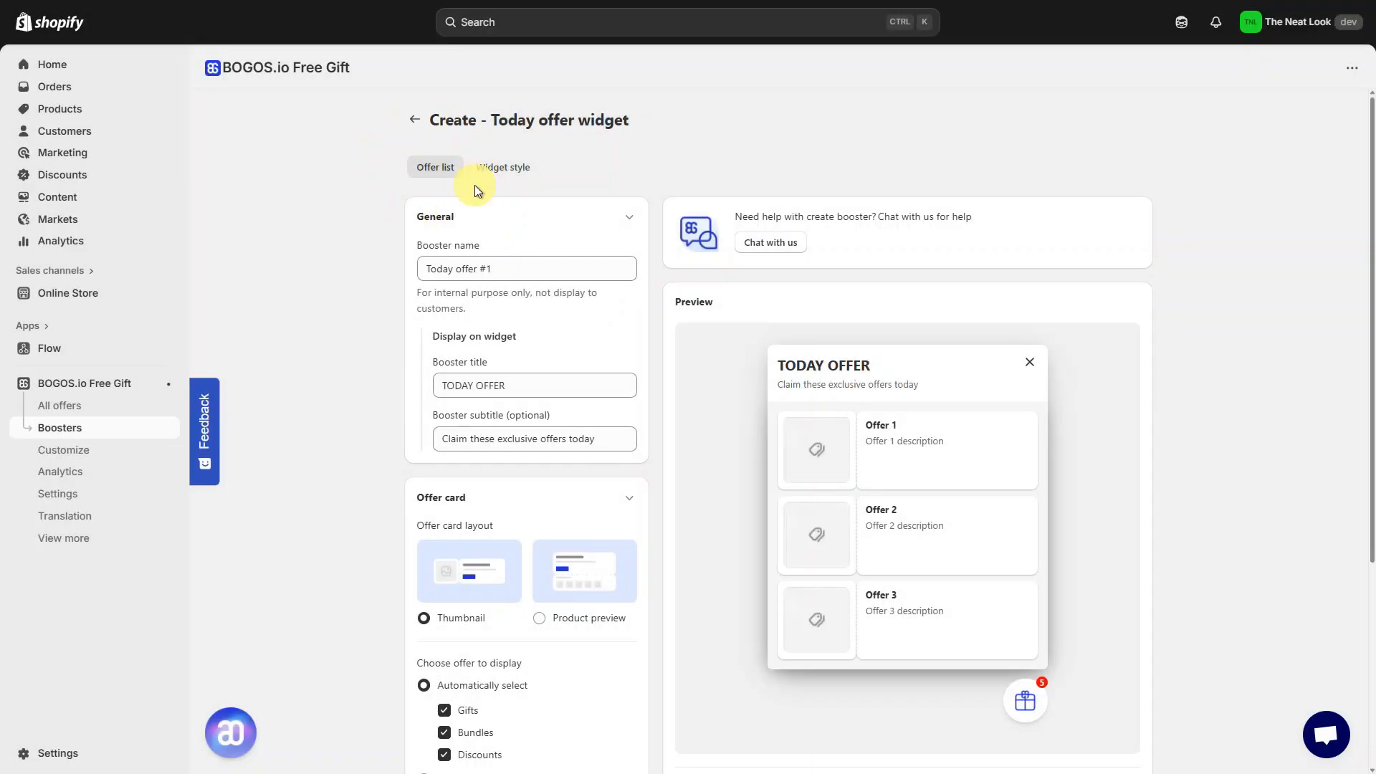
- Name the booster November Deals and set its booster title to Top Picks For You!
{"action": "triple_click", "coordinate": [525, 275]}
{"action": "type", "text": "Novembe"}
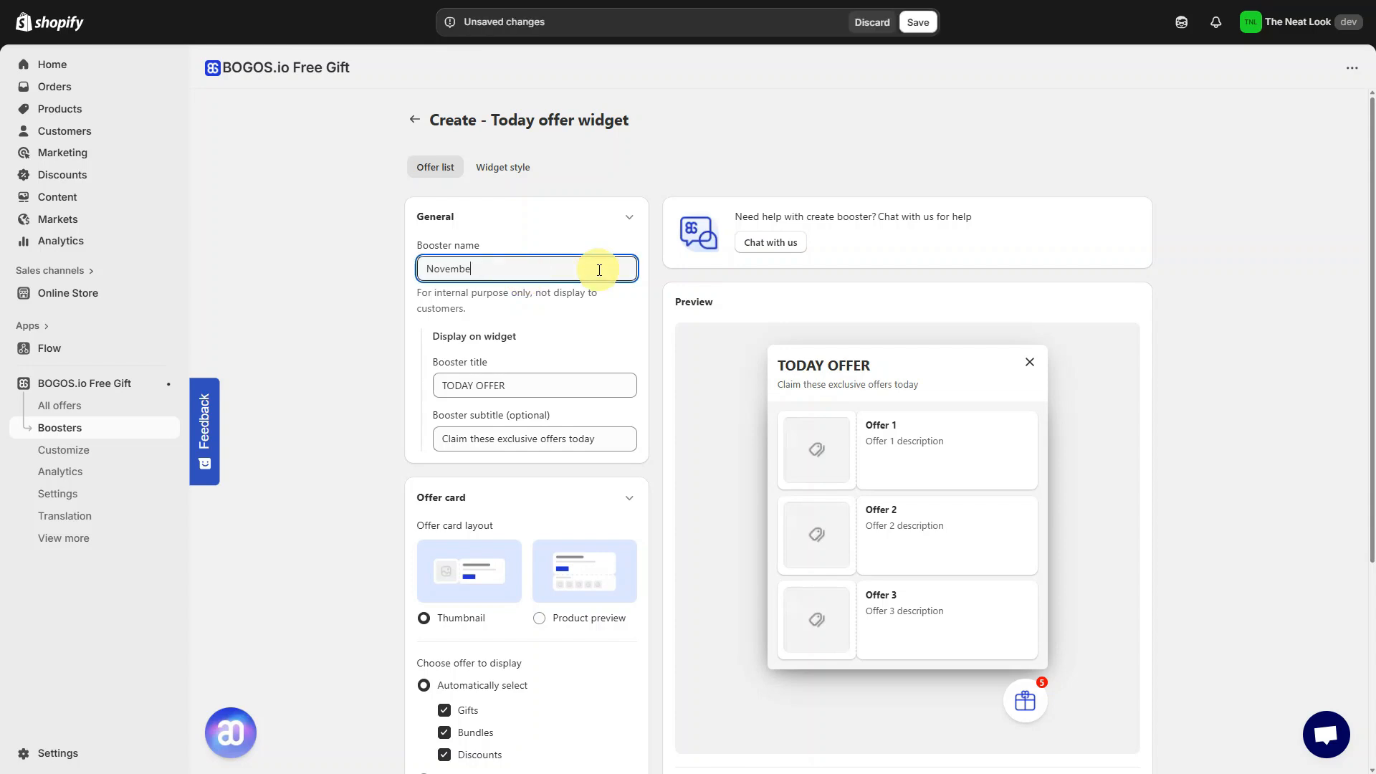
{"action": "type", "text": "r Deals"}
{"action": "triple_click", "coordinate": [589, 386]}
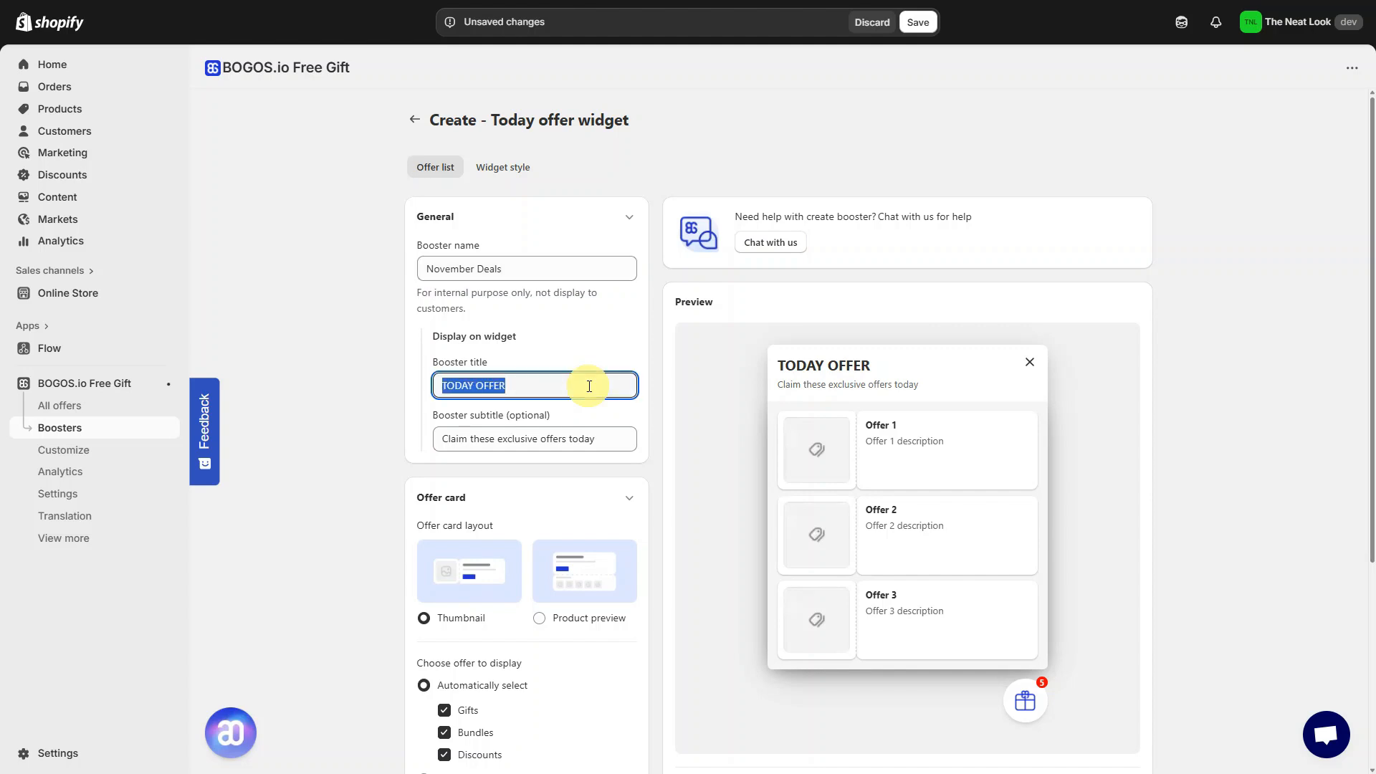
{"action": "type", "text": "Top"}
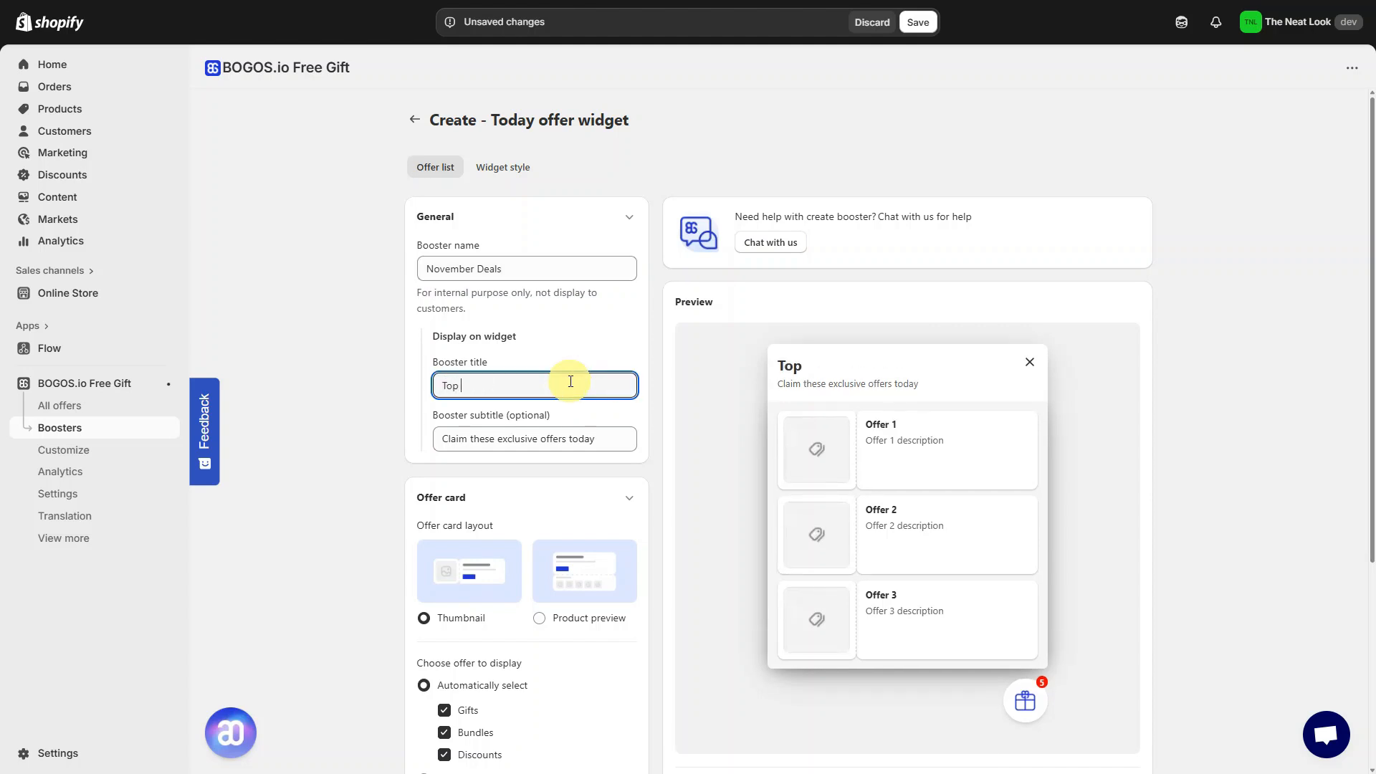
{"action": "type", "text": " Picks For You!"}
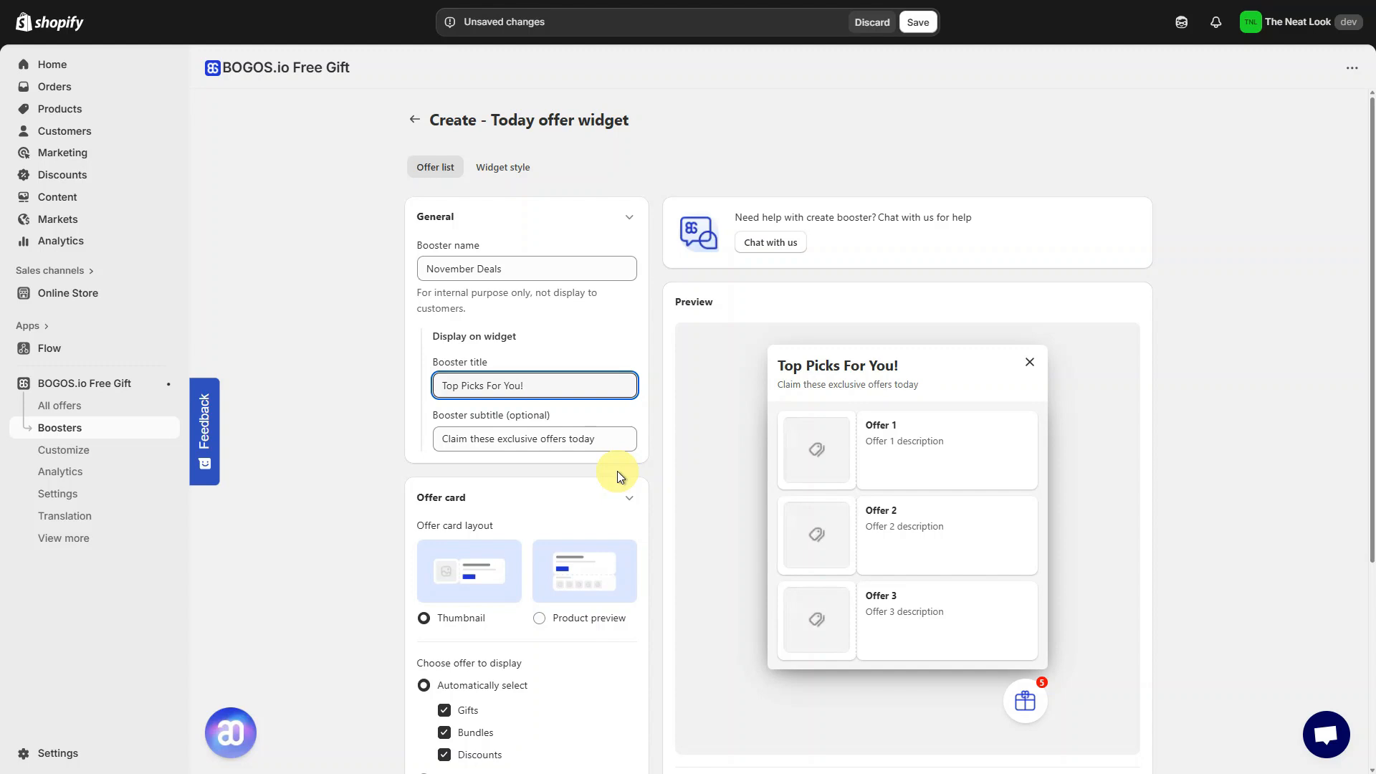
- Try the Product preview offer card layout
{"action": "scroll", "coordinate": [618, 475], "scroll_direction": "down", "scroll_amount": 4}
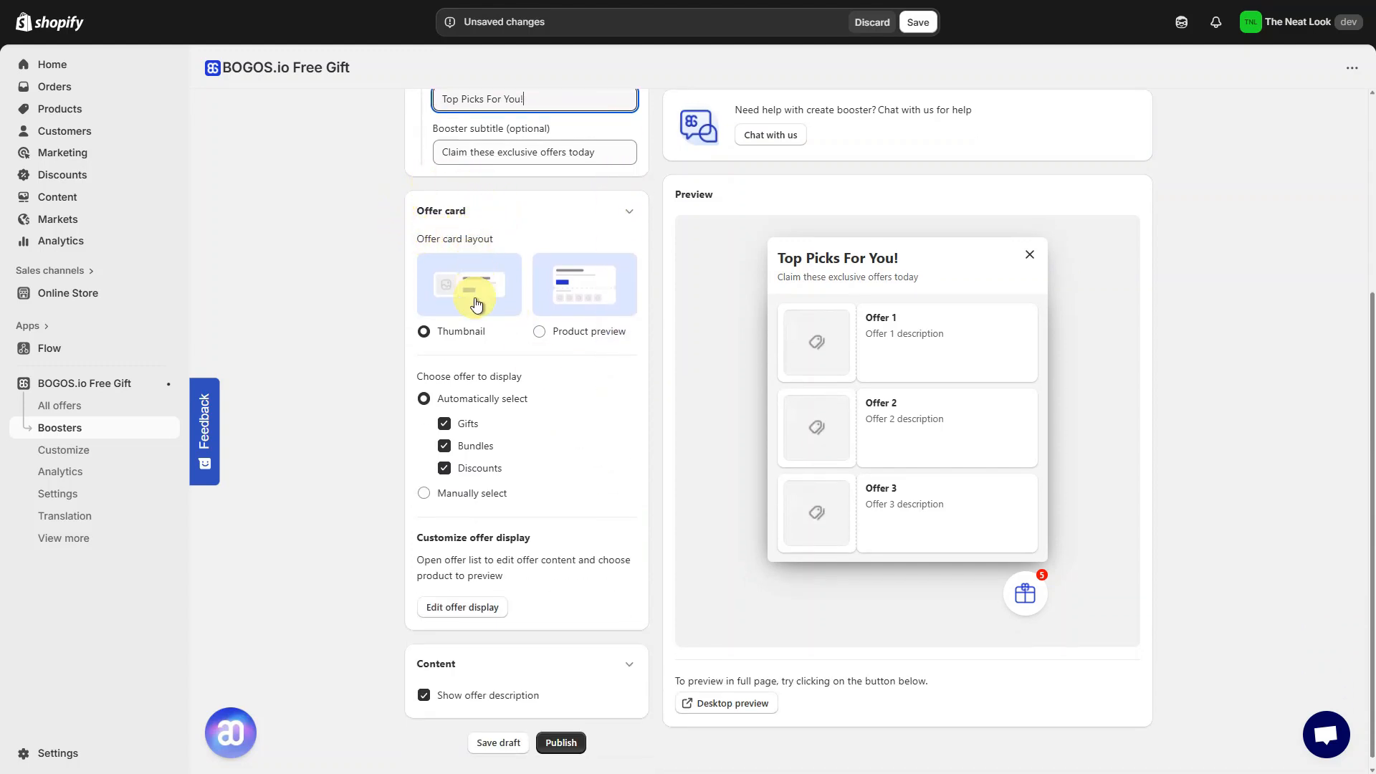
{"action": "left_click", "coordinate": [474, 335]}
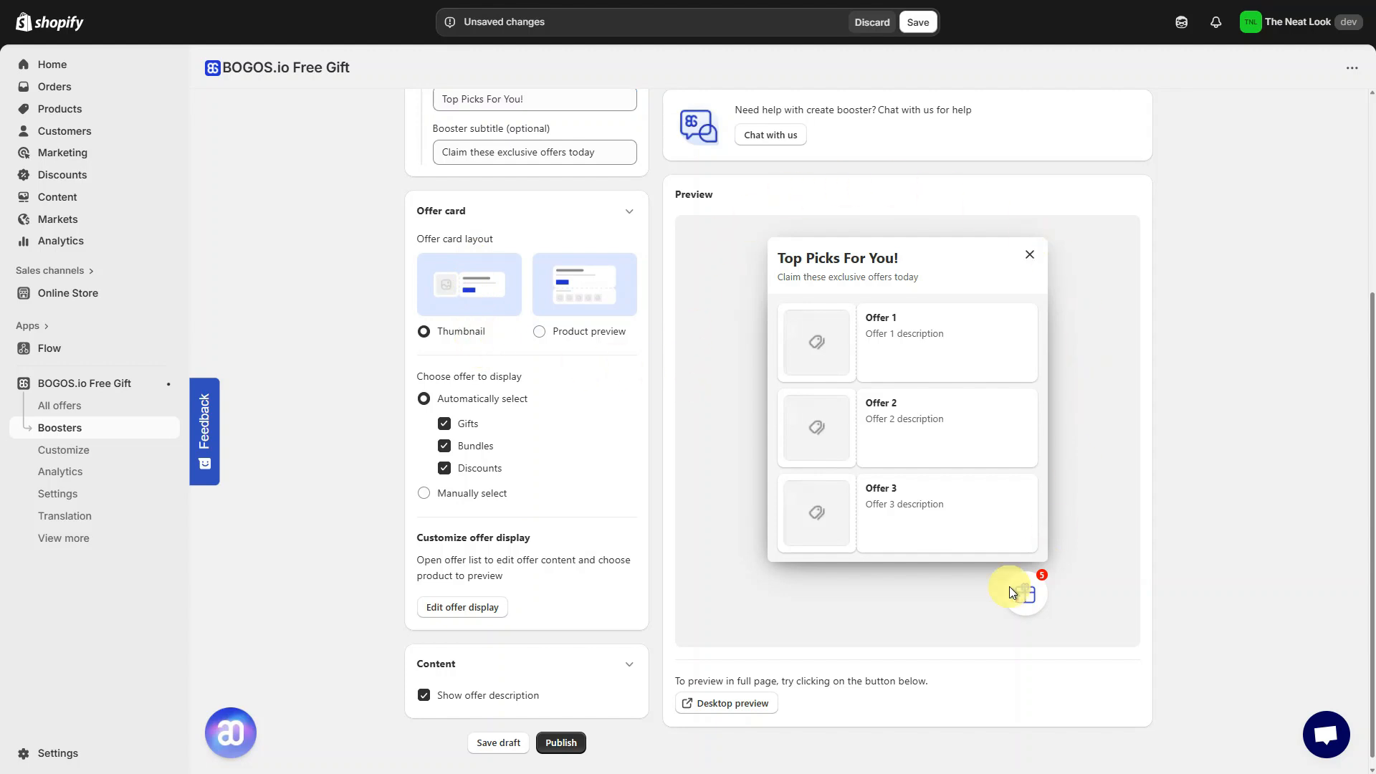
{"action": "left_click", "coordinate": [609, 301]}
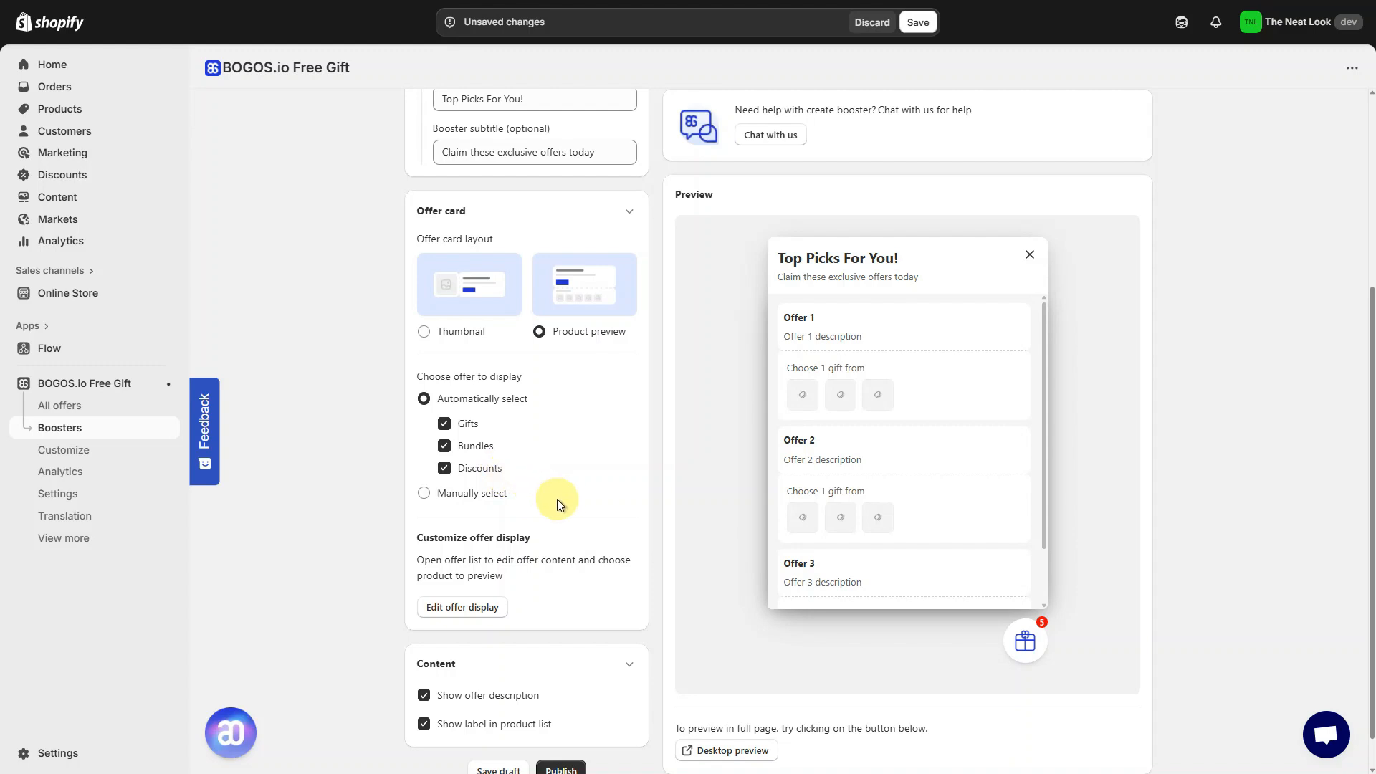
- Switch to manually choosing offers and select the three offers to display
{"action": "scroll", "coordinate": [557, 504], "scroll_direction": "down", "scroll_amount": 1}
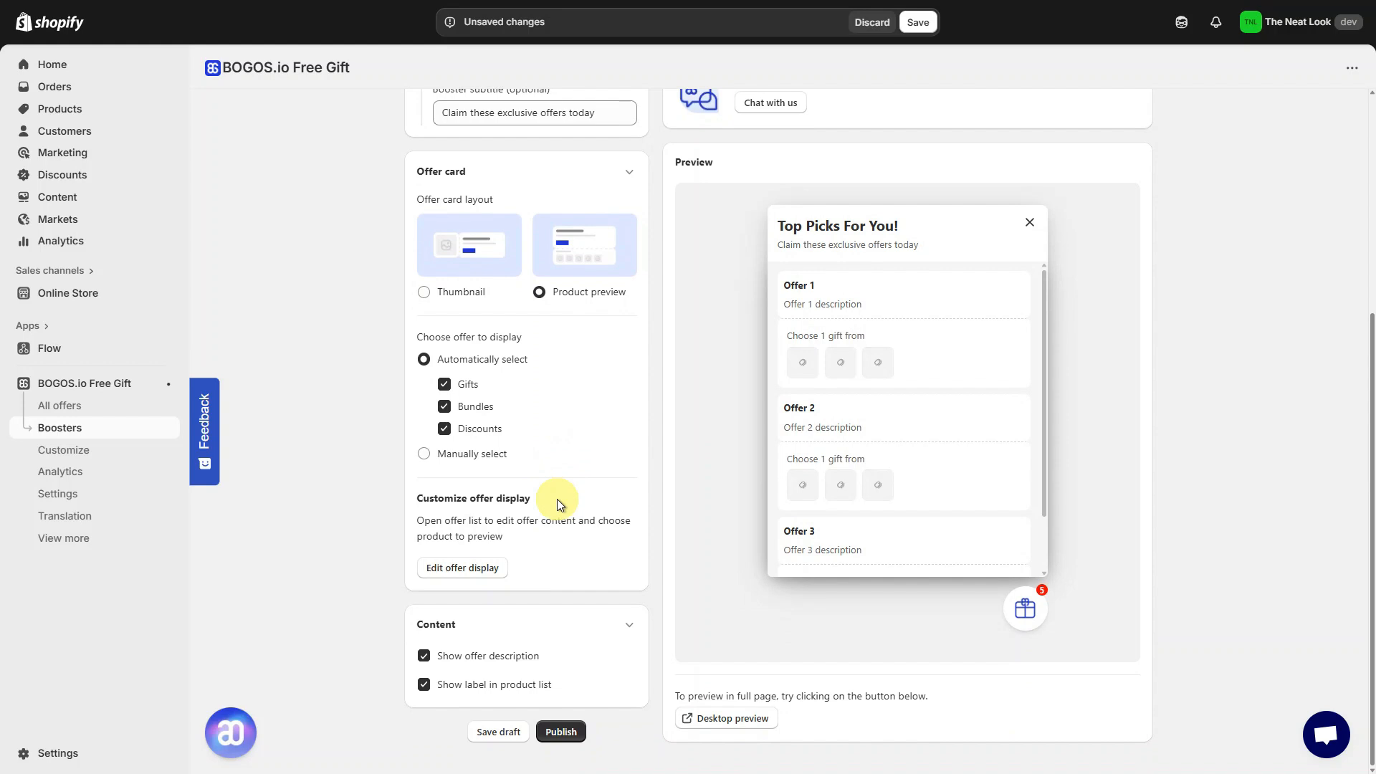
{"action": "left_click", "coordinate": [493, 454]}
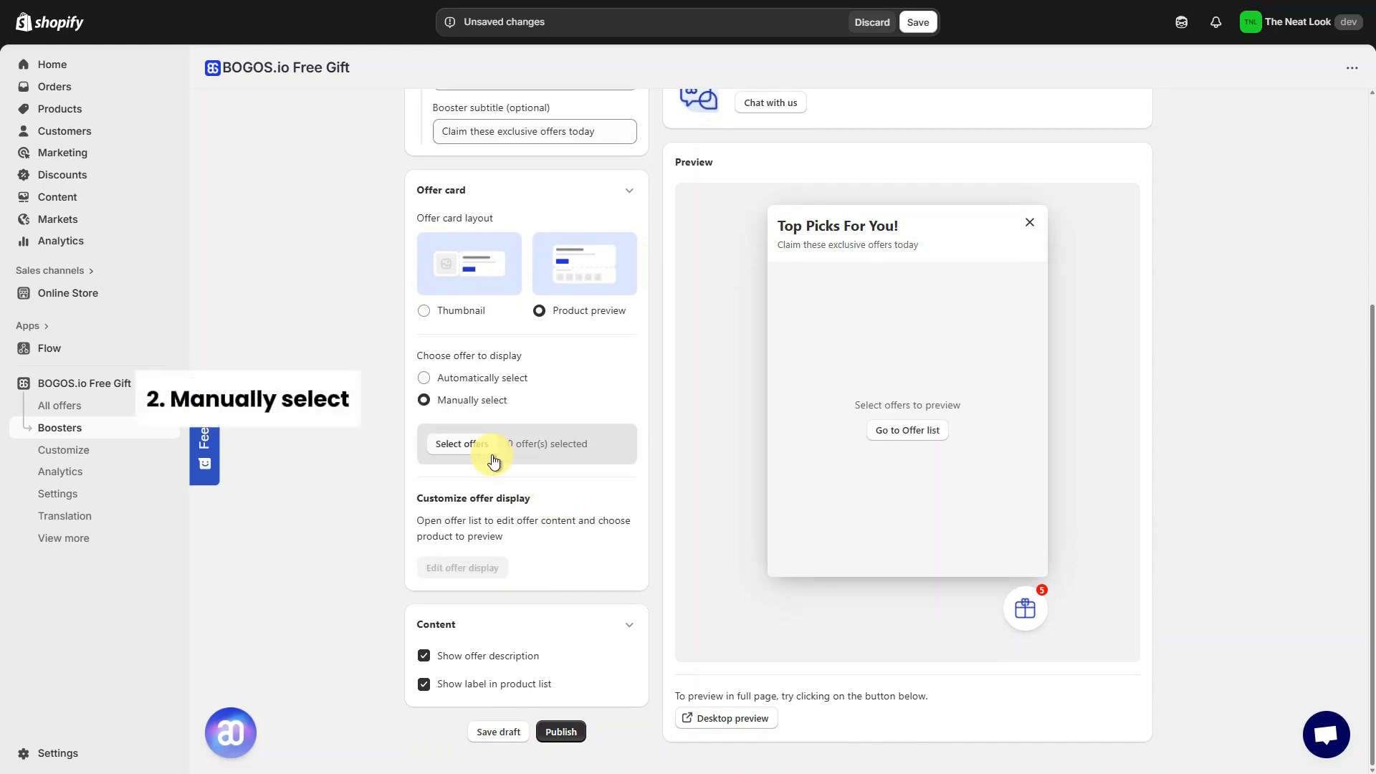
{"action": "left_click", "coordinate": [487, 445]}
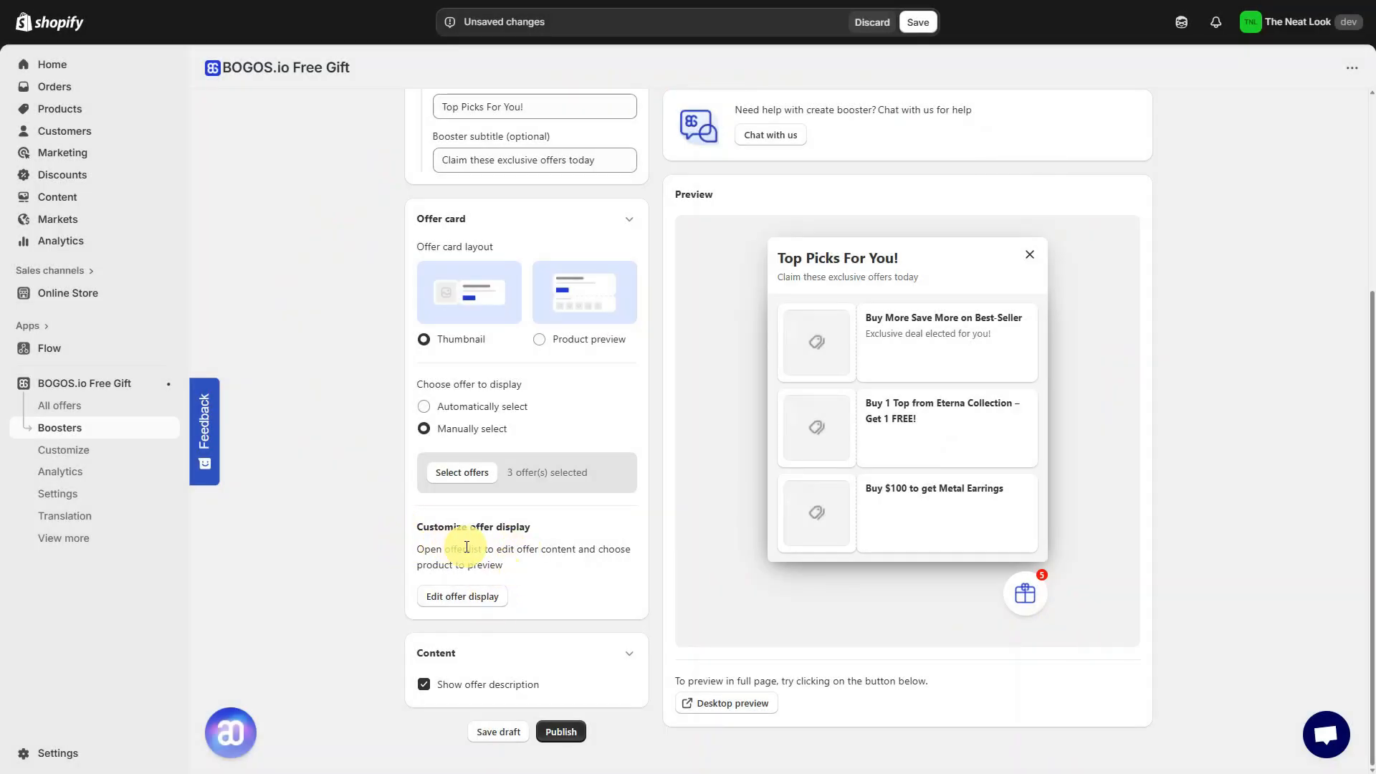
- Open the offer display editor and retitle the bomber jacket offer Buy More Save Better on Best-Seller
{"action": "left_click", "coordinate": [495, 596]}
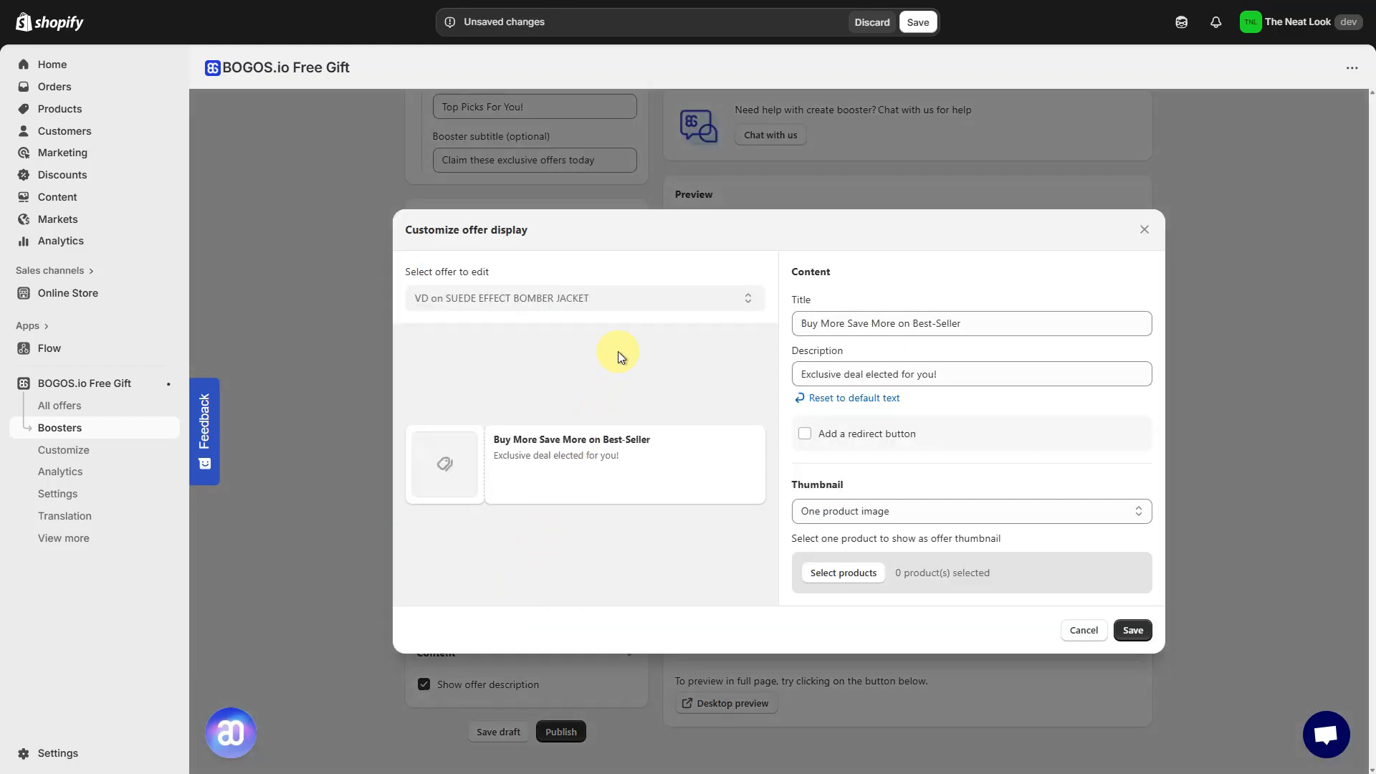
{"action": "left_click", "coordinate": [681, 295]}
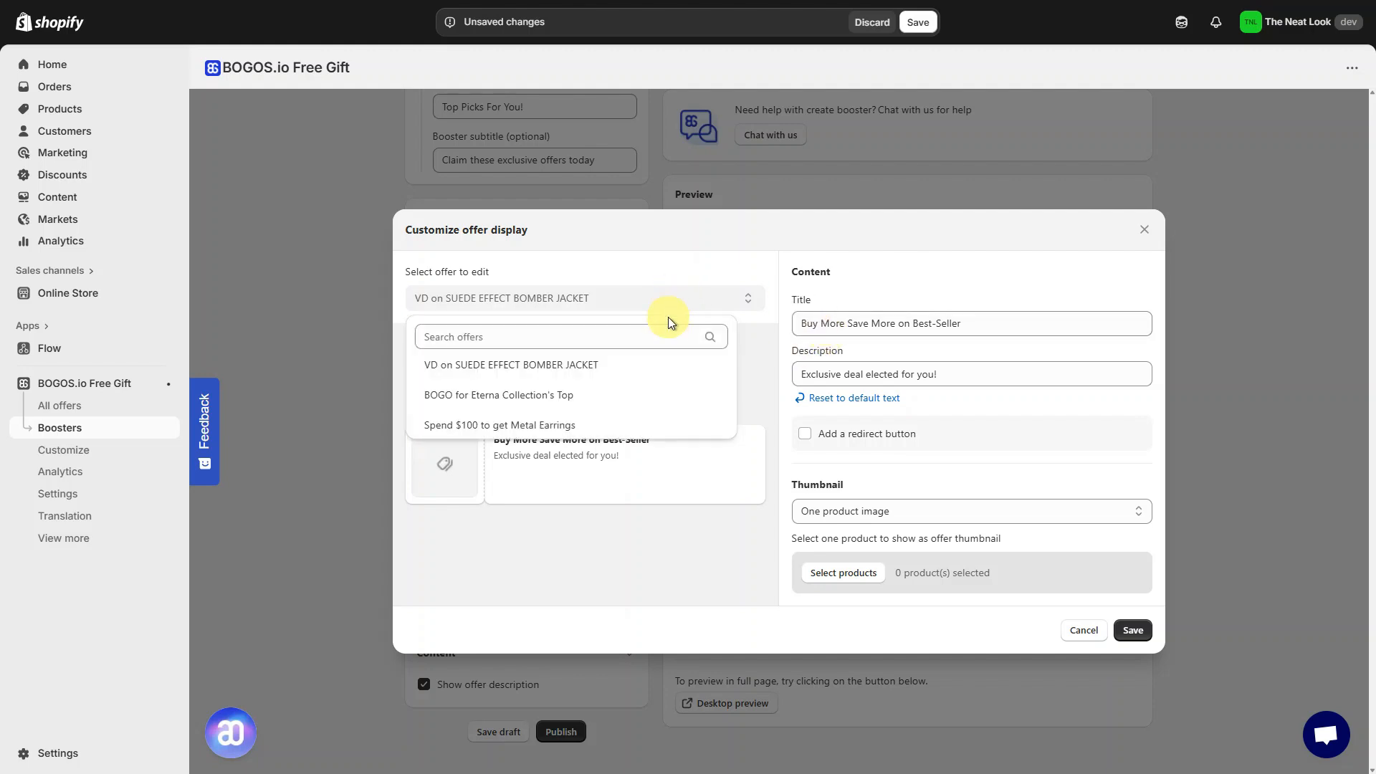
{"action": "left_click", "coordinate": [674, 396]}
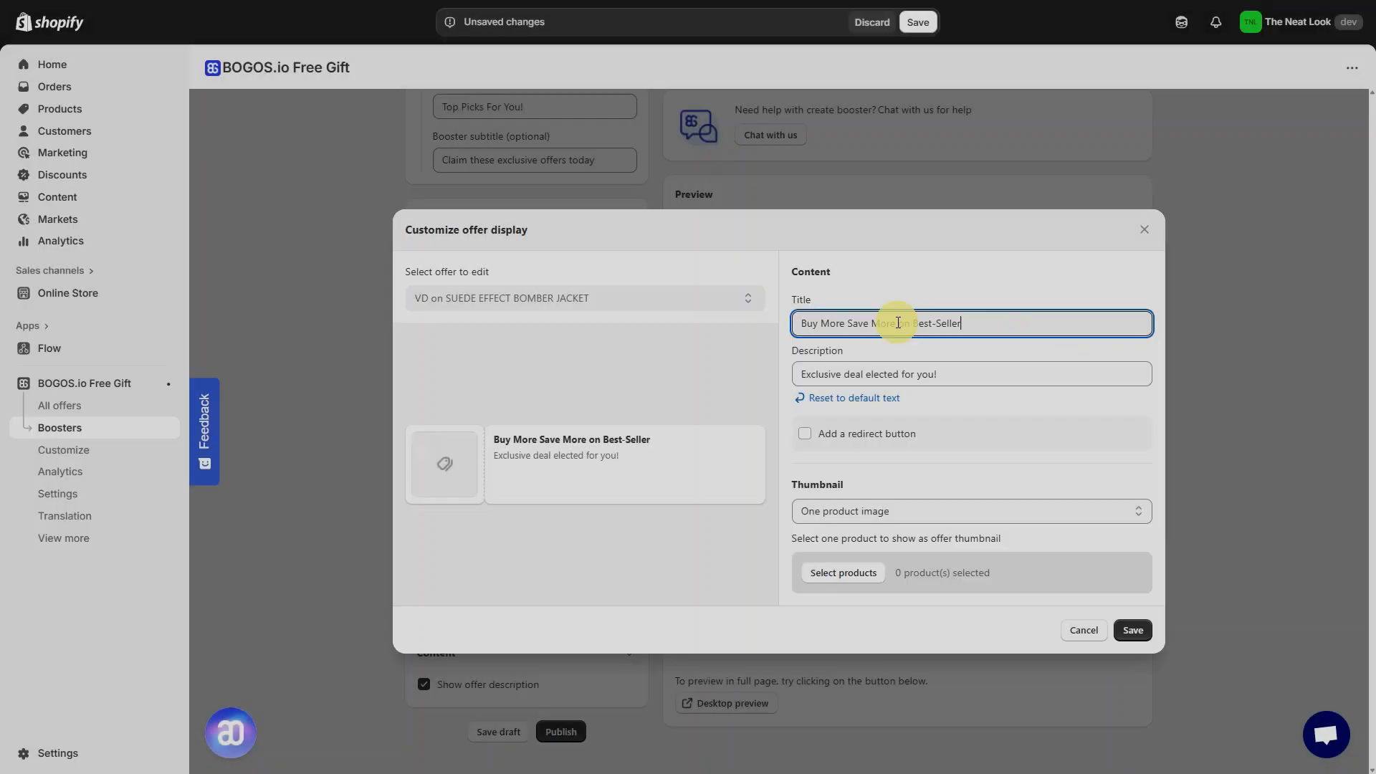
{"action": "double_click", "coordinate": [898, 323]}
{"action": "type", "text": "Better"}
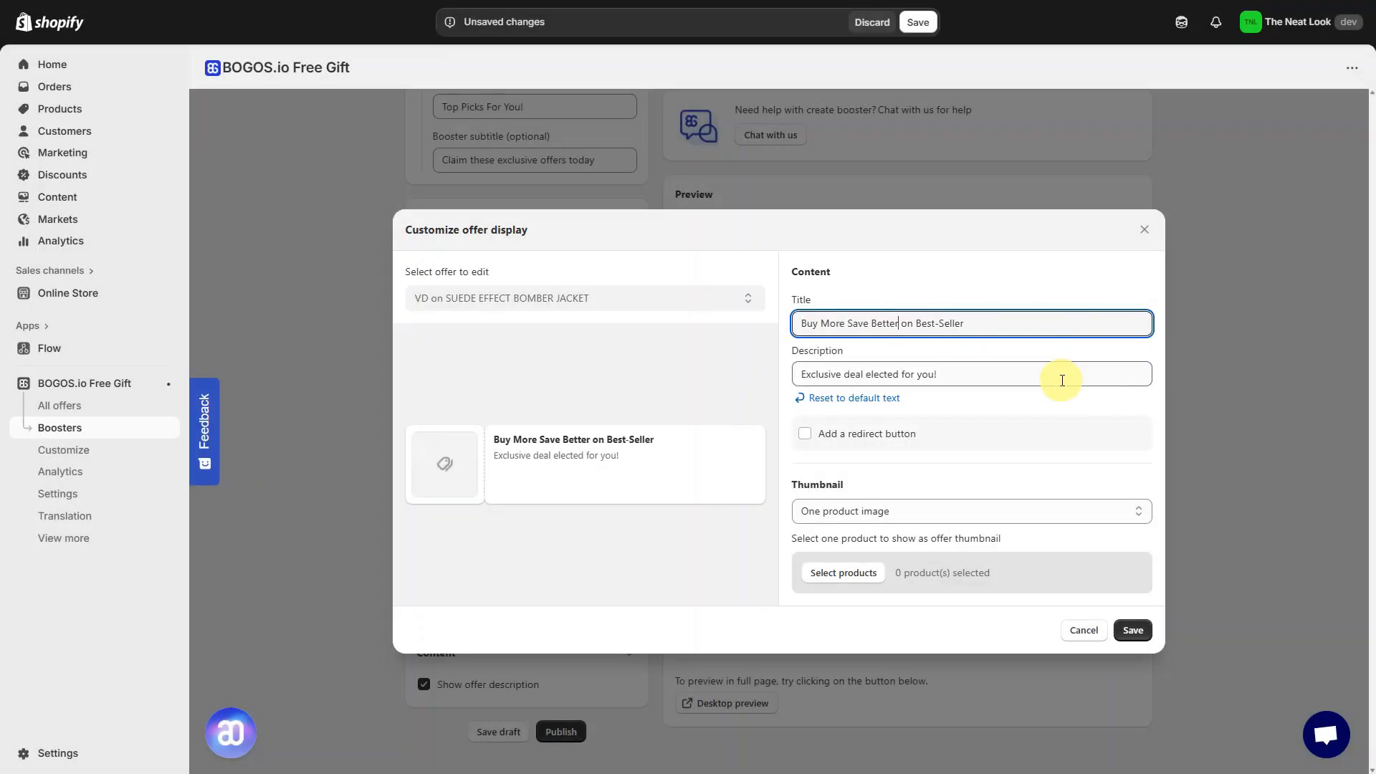
- Set the bomber jacket offer's description to November's deal you can't resist
{"action": "triple_click", "coordinate": [1062, 380]}
{"action": "type", "text": "November'"}
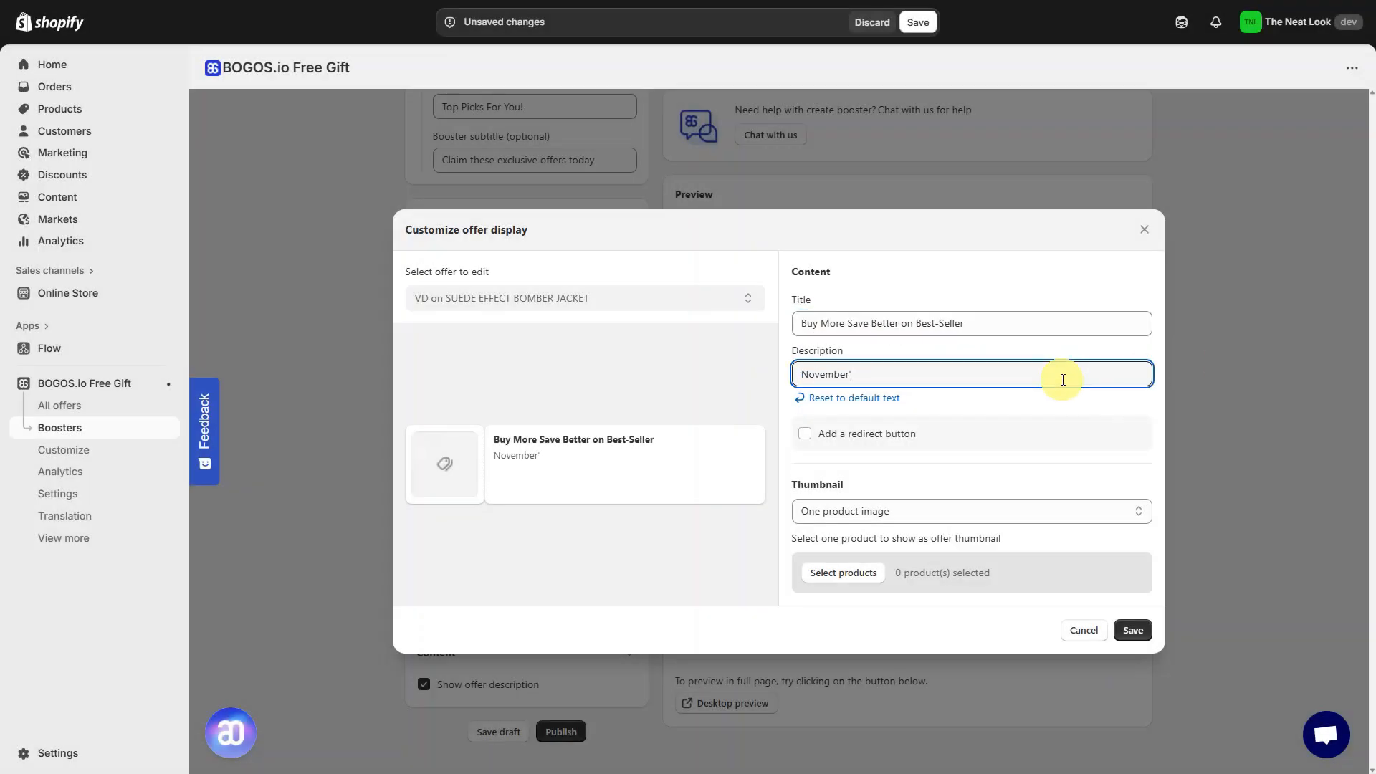
{"action": "type", "text": "s deal you can't resist"}
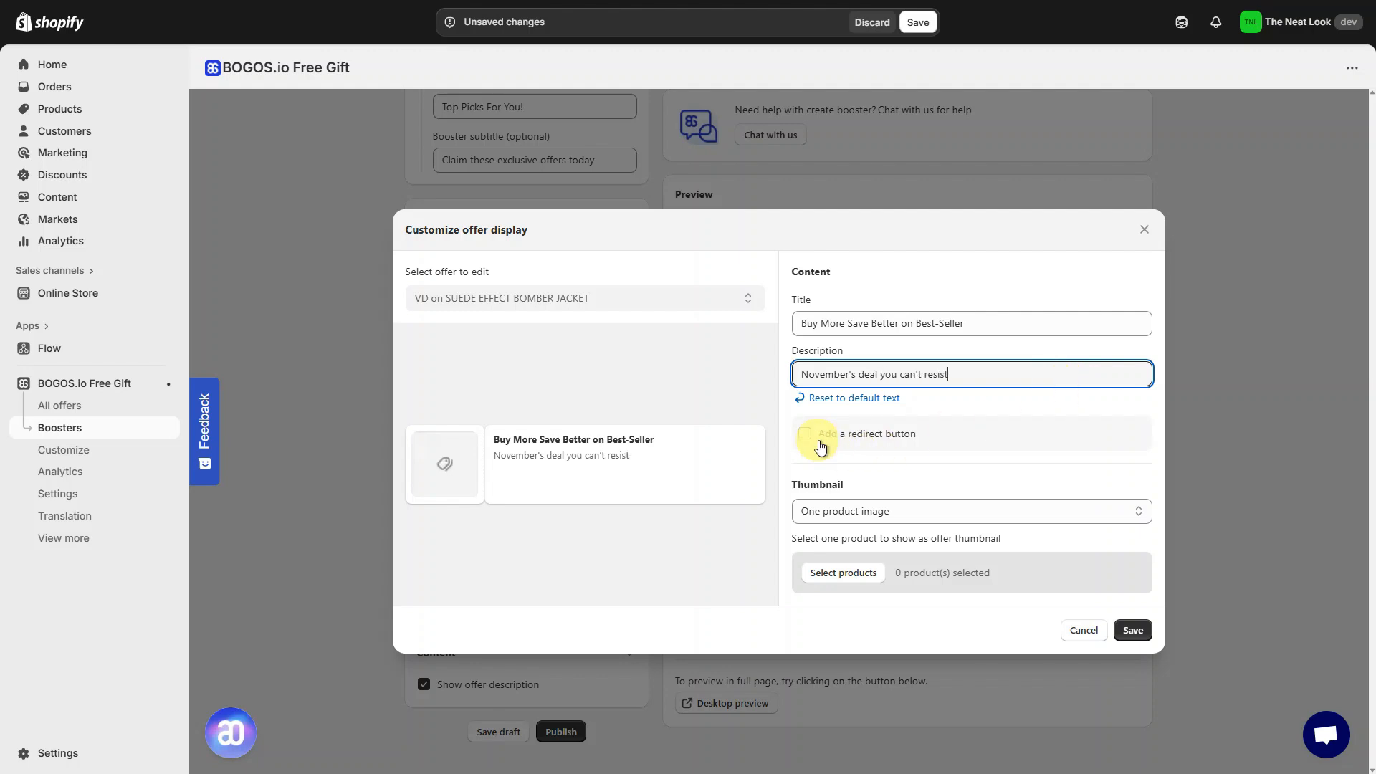
- Add a redirect button labelled Claim my offer and paste the product page link as its target
{"action": "left_click", "coordinate": [804, 433]}
{"action": "triple_click", "coordinate": [883, 459]}
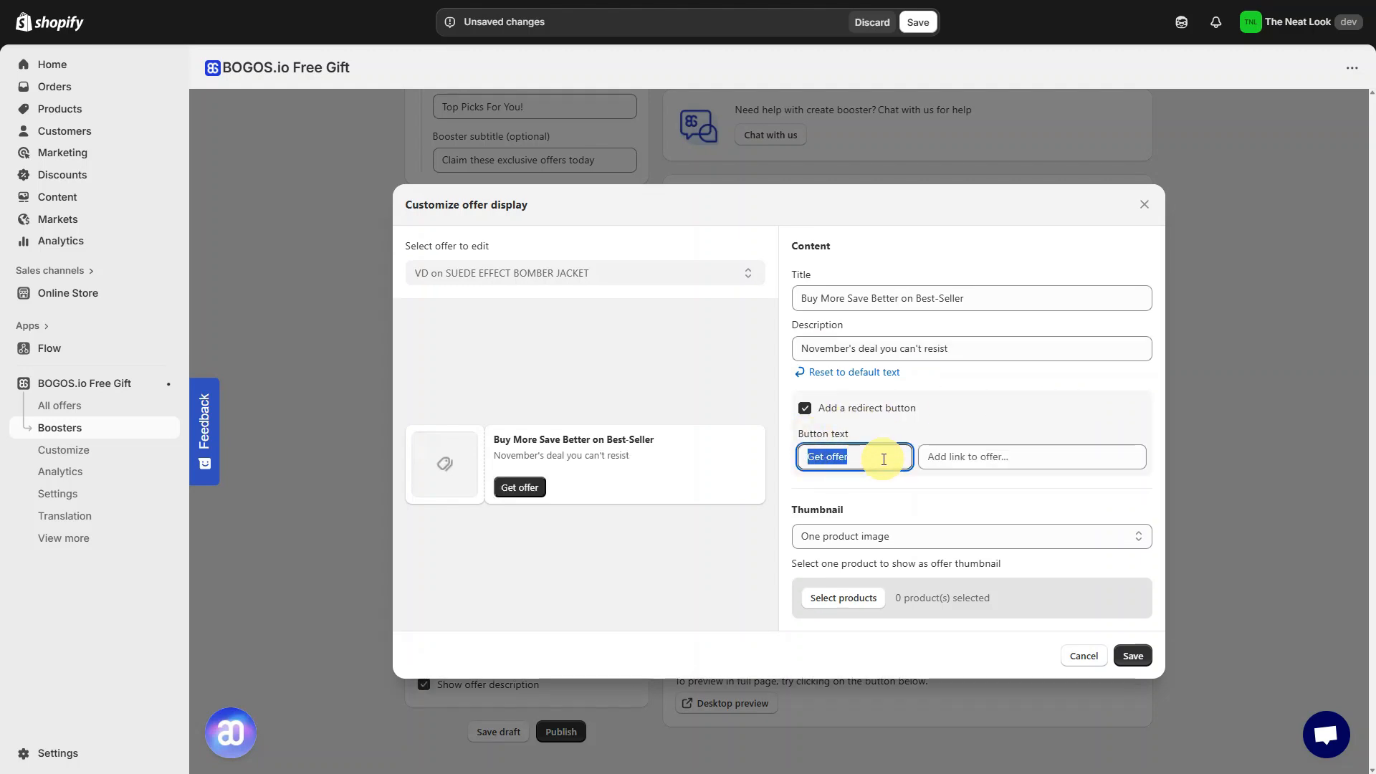
{"action": "type", "text": "Claim my offer"}
{"action": "left_click", "coordinate": [1119, 451]}
{"action": "key", "text": "ctrl+v"}
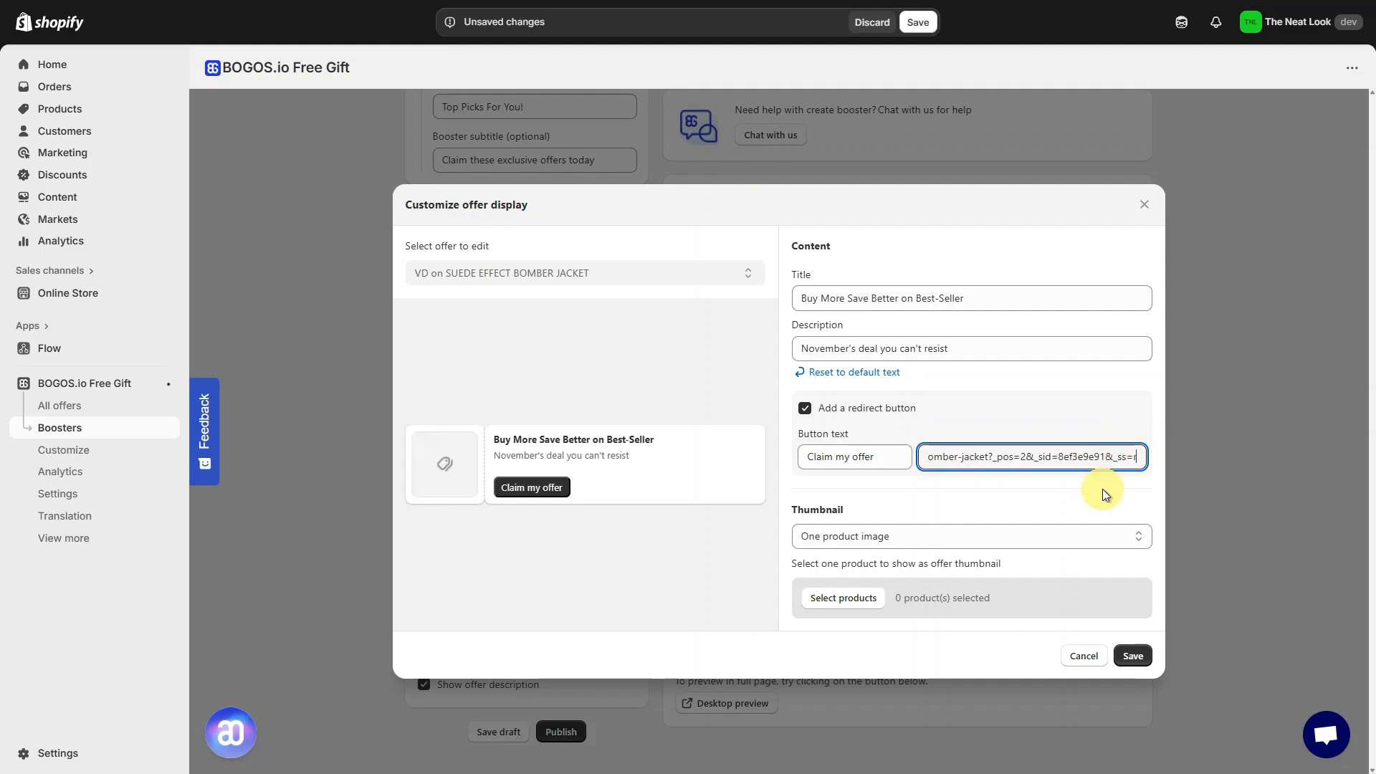
{"action": "left_click", "coordinate": [1102, 488]}
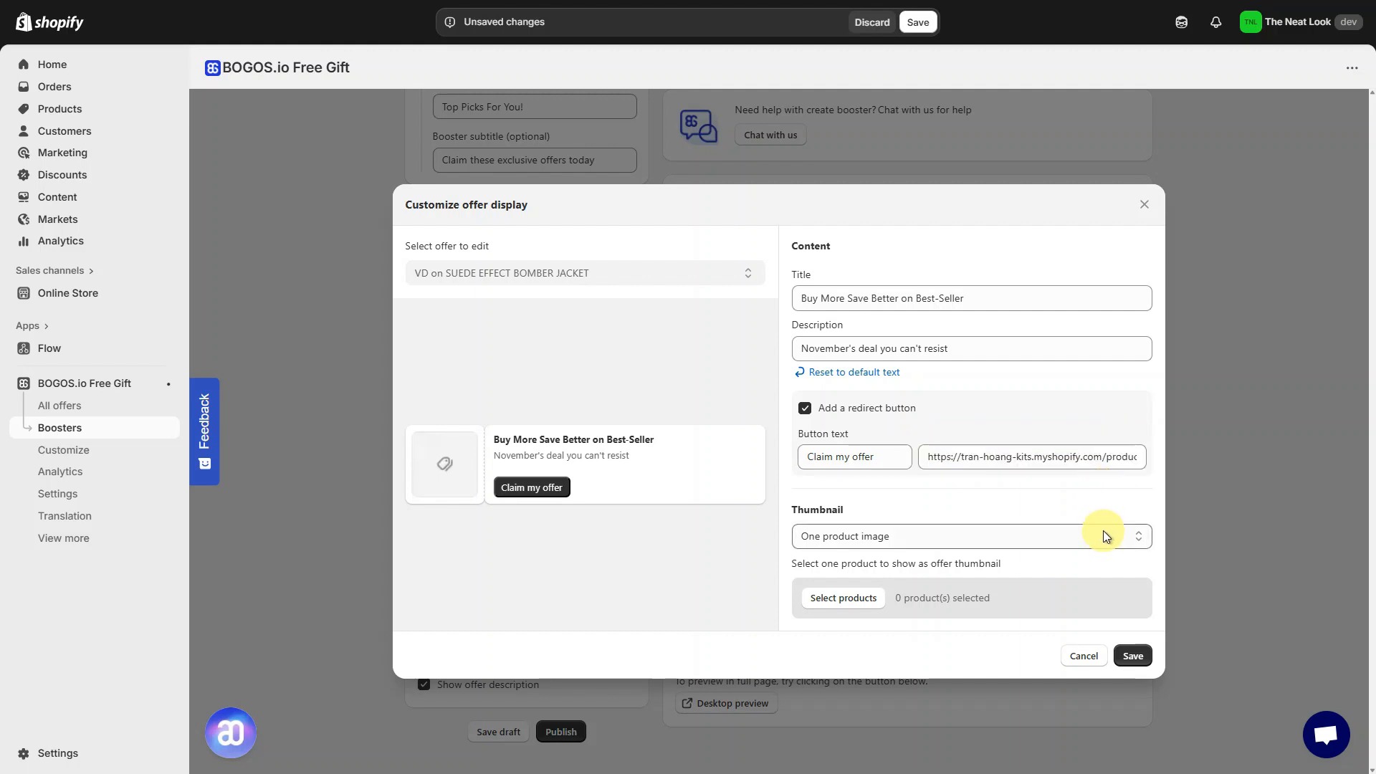
- Use the SUEDE EFFECT BOMBER JACKET product image as the offer's thumbnail
{"action": "left_click", "coordinate": [1007, 538]}
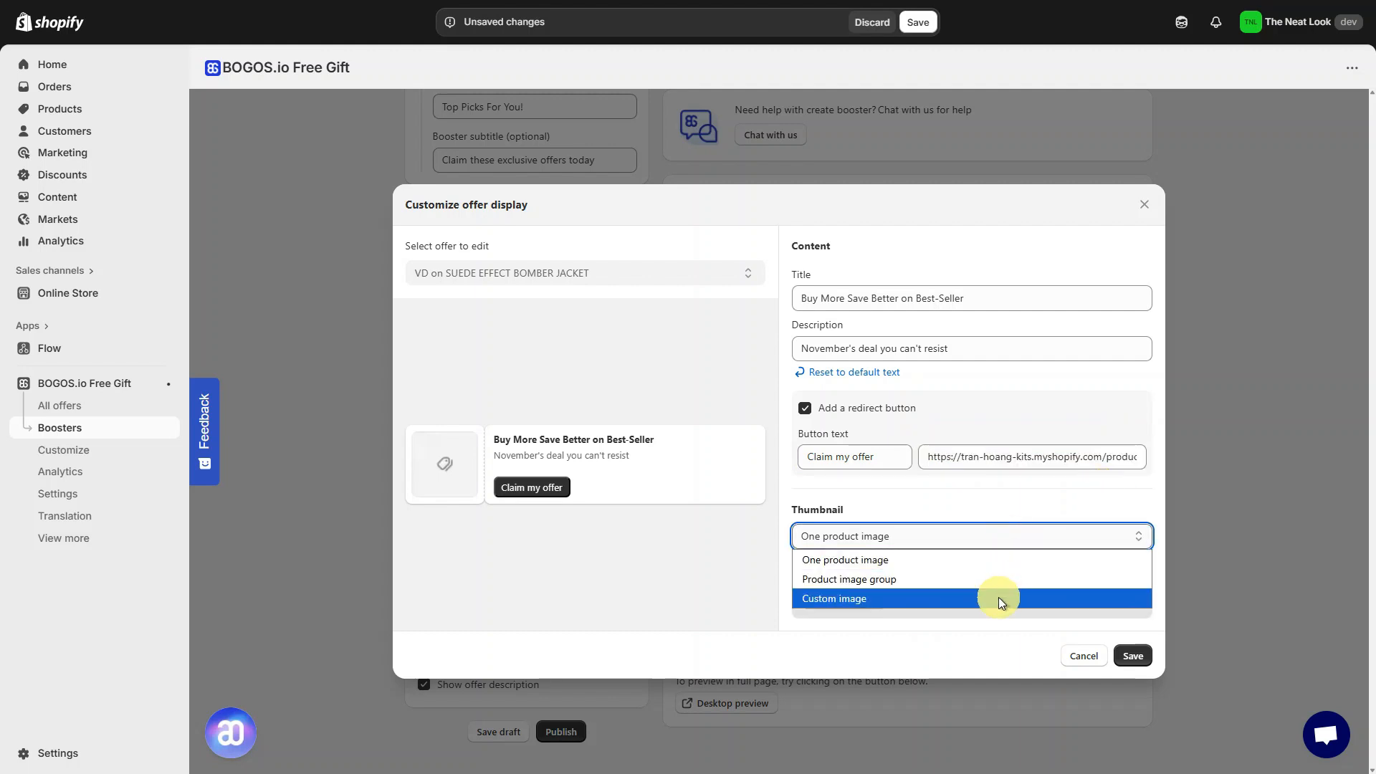
{"action": "left_click", "coordinate": [996, 628]}
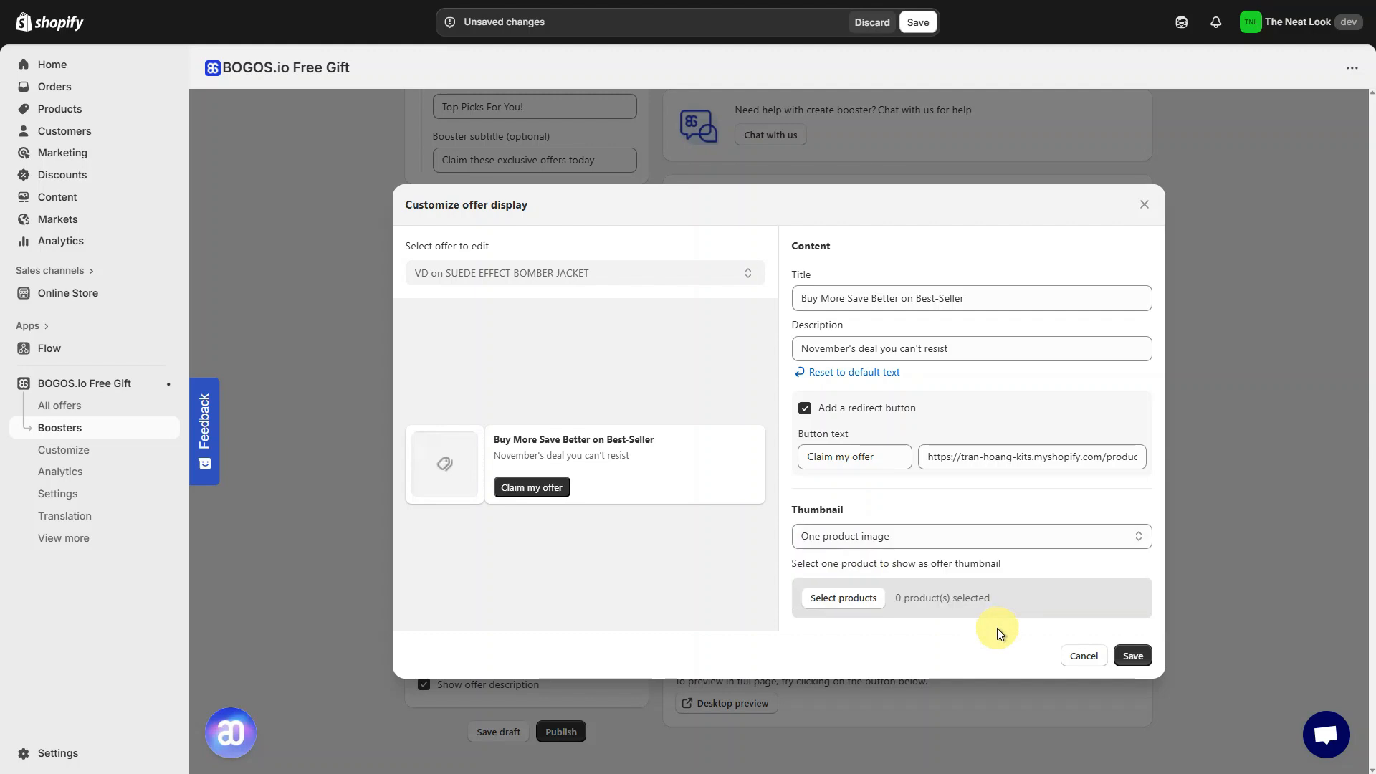
{"action": "left_click", "coordinate": [881, 606]}
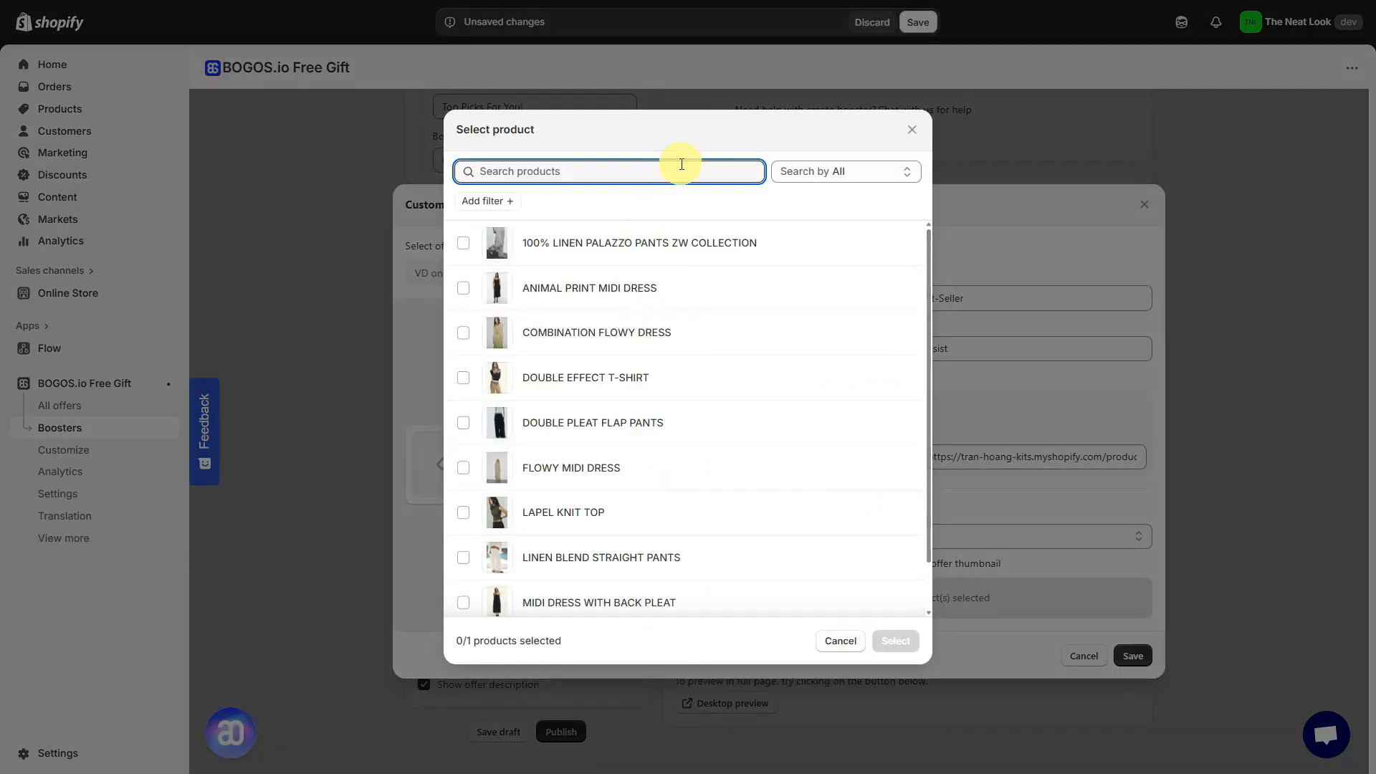
{"action": "type", "text": "bom"}
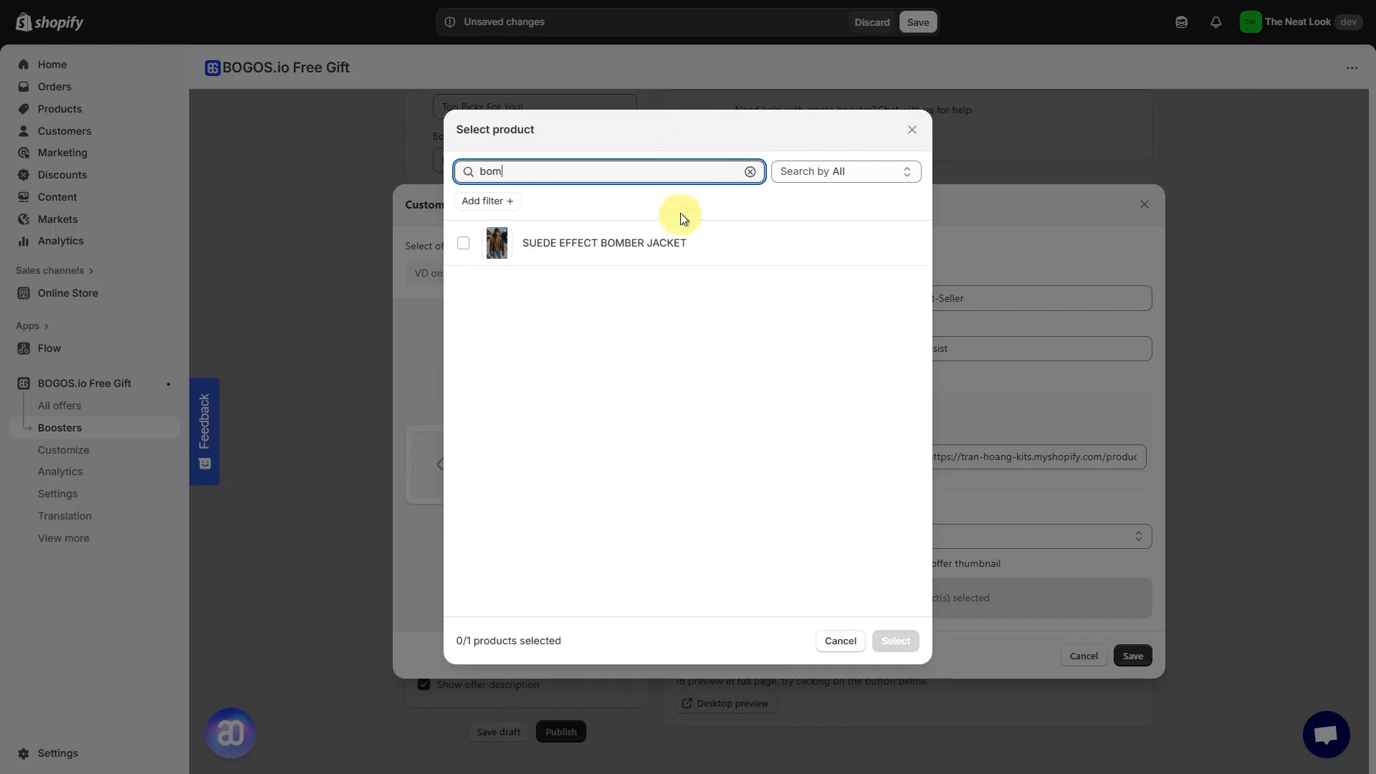
{"action": "left_click", "coordinate": [463, 242]}
{"action": "left_click", "coordinate": [895, 641]}
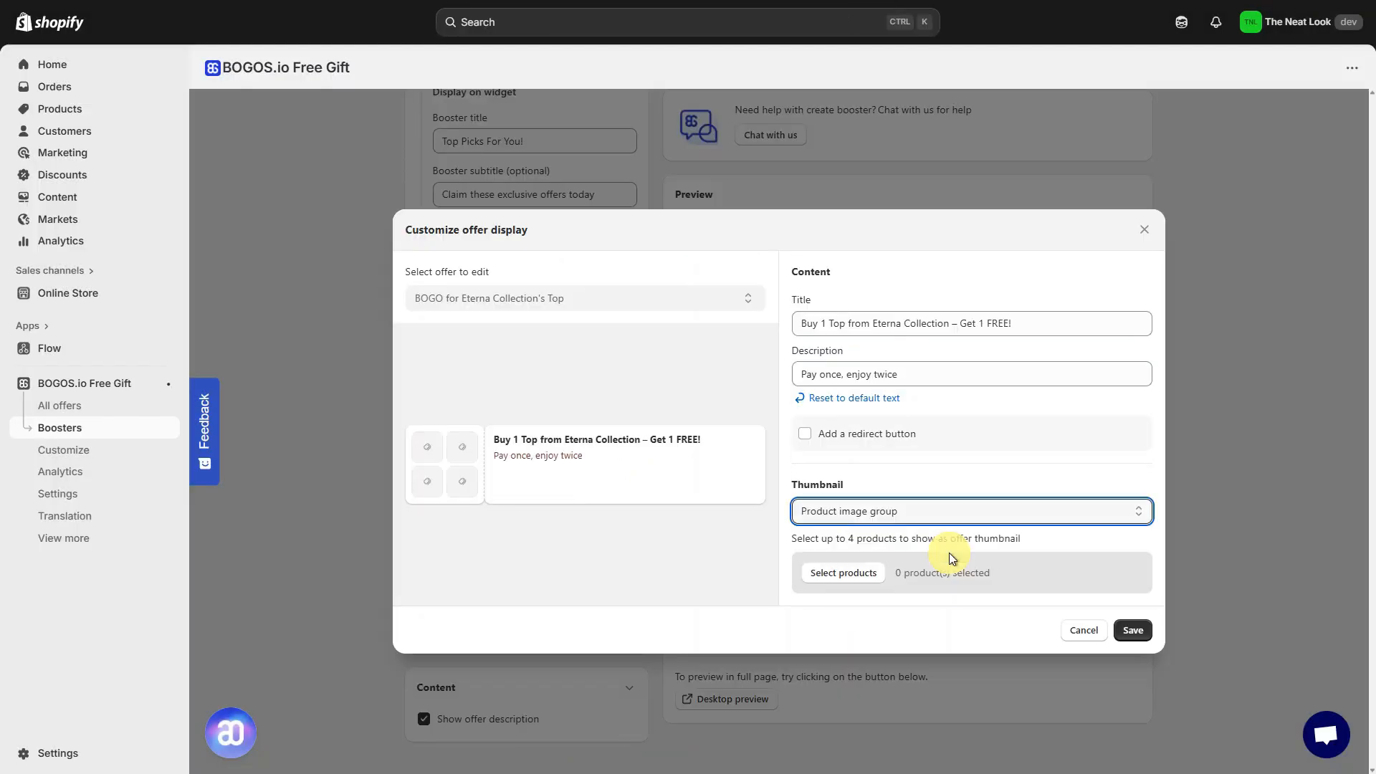
- Pick LAPEL KNIT TOP, DOUBLE EFFECT T-SHIRT, RIBBED BOATNECK T-SHIRT and STRIPED LONG SLEEVE T-SHIRT as the Eterna offer's image group thumbnail
{"action": "left_click", "coordinate": [864, 572]}
{"action": "left_click", "coordinate": [606, 333]}
{"action": "left_click", "coordinate": [629, 374]}
{"action": "left_click", "coordinate": [638, 416]}
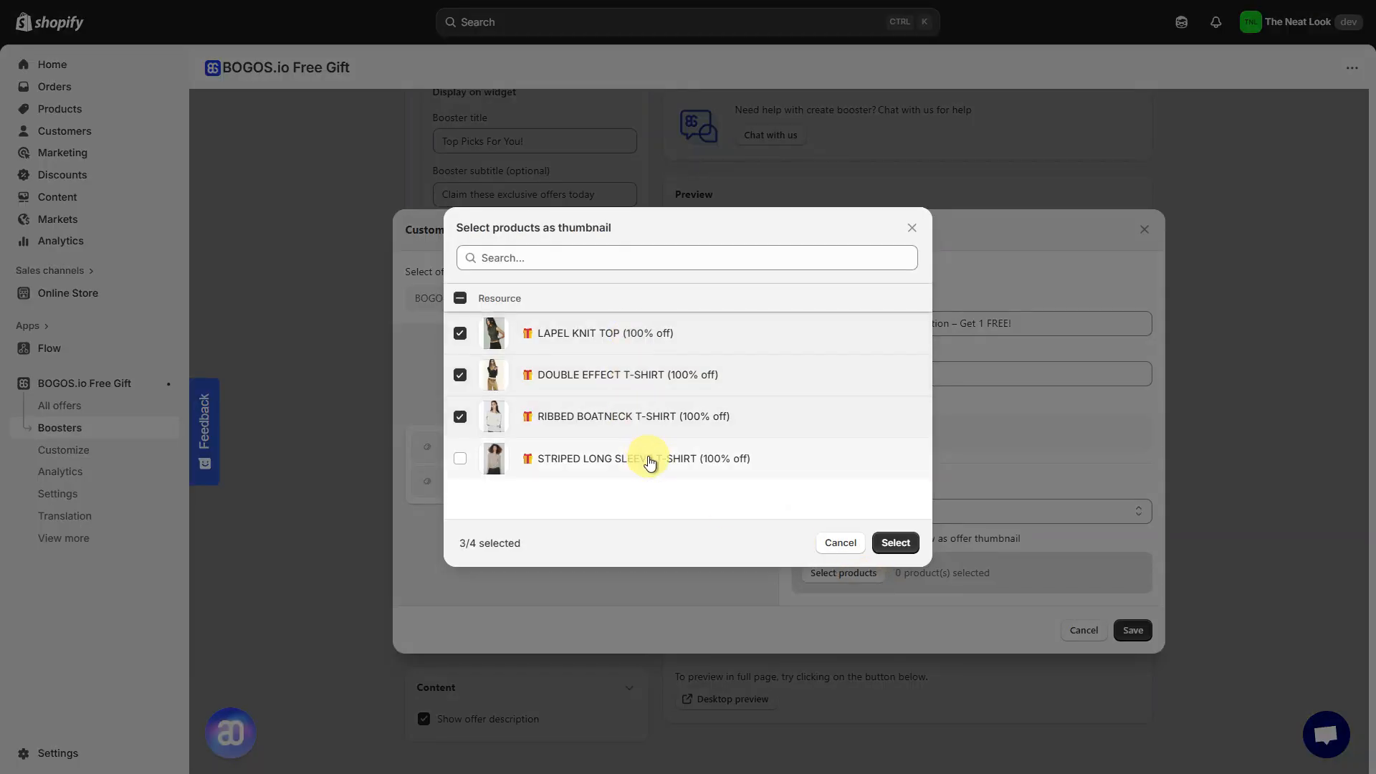
{"action": "left_click", "coordinate": [650, 461]}
{"action": "left_click", "coordinate": [894, 543]}
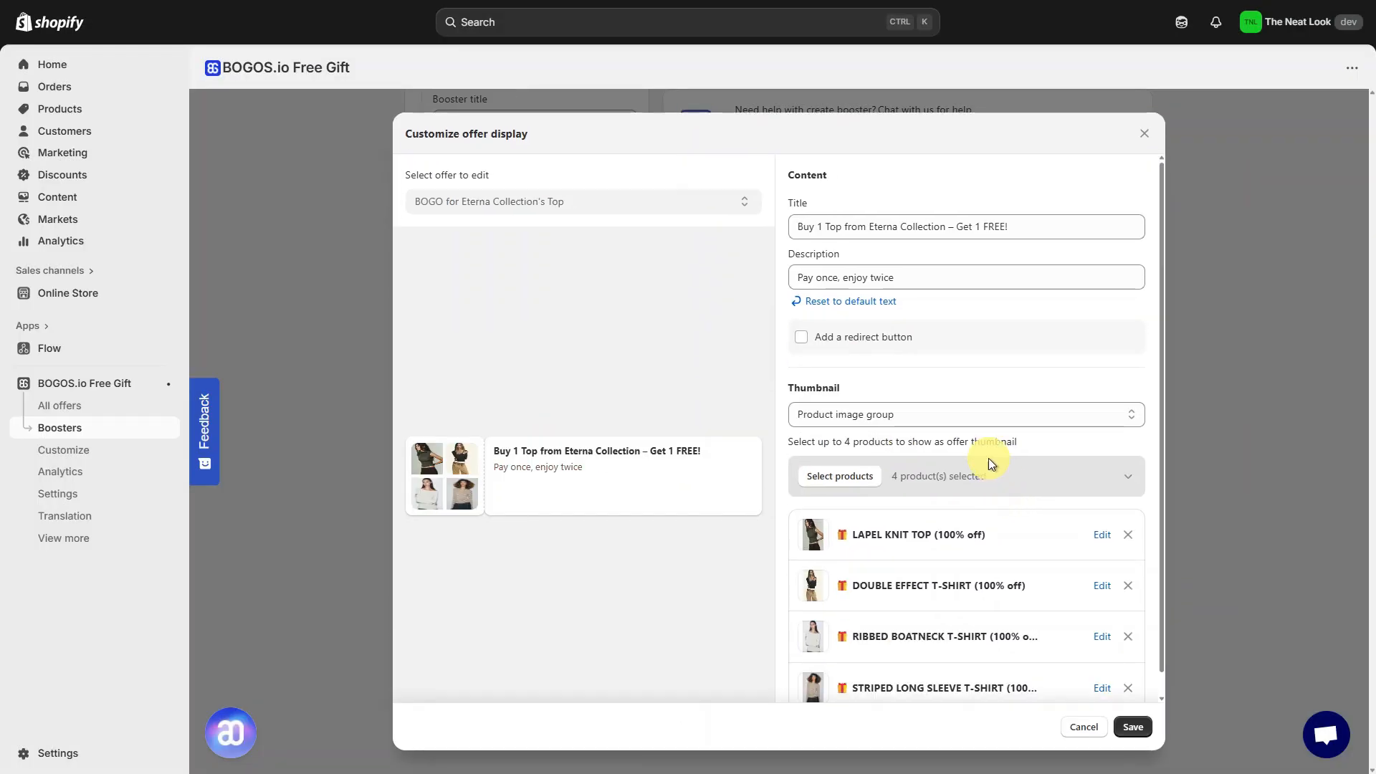
- Finish the offer display edits and switch the offer card layout to Product preview
{"action": "left_click", "coordinate": [966, 411]}
{"action": "left_click", "coordinate": [964, 473]}
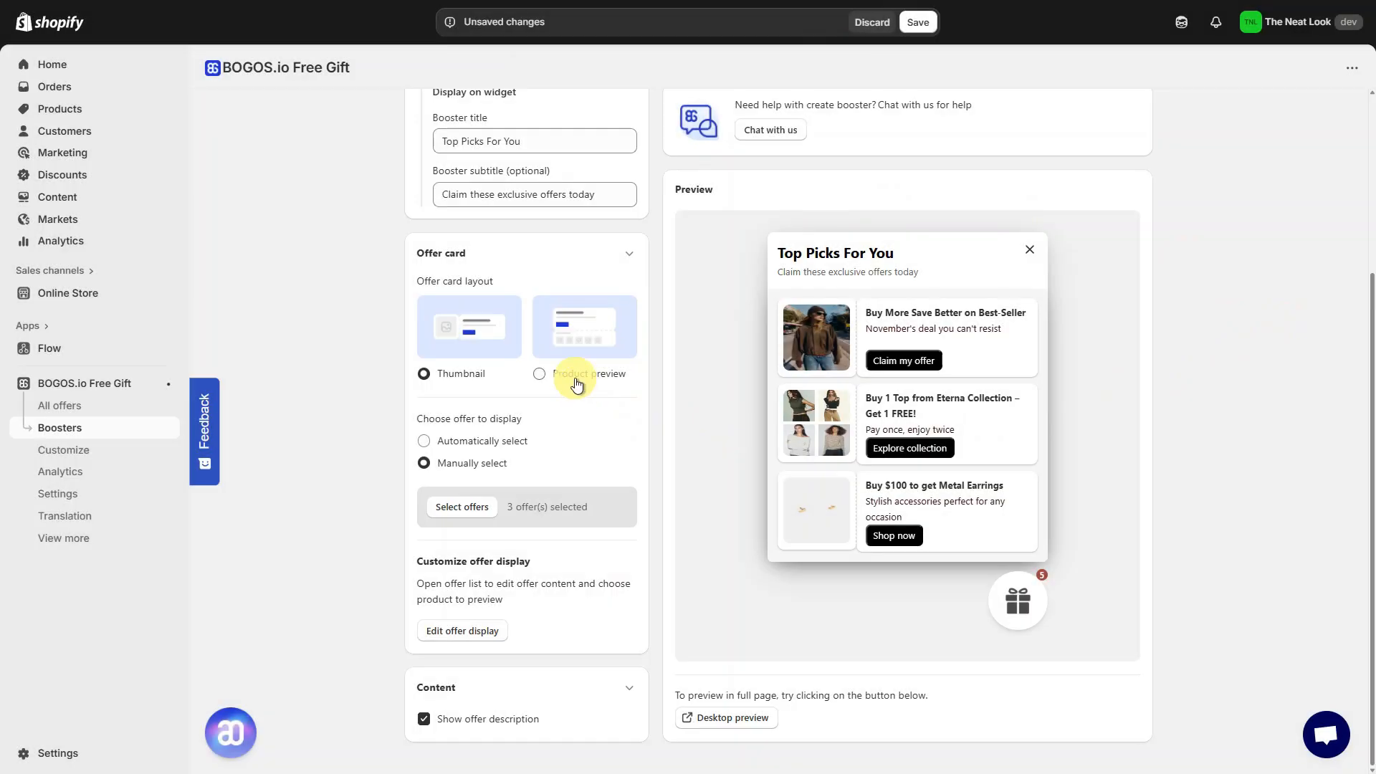
{"action": "left_click", "coordinate": [573, 376]}
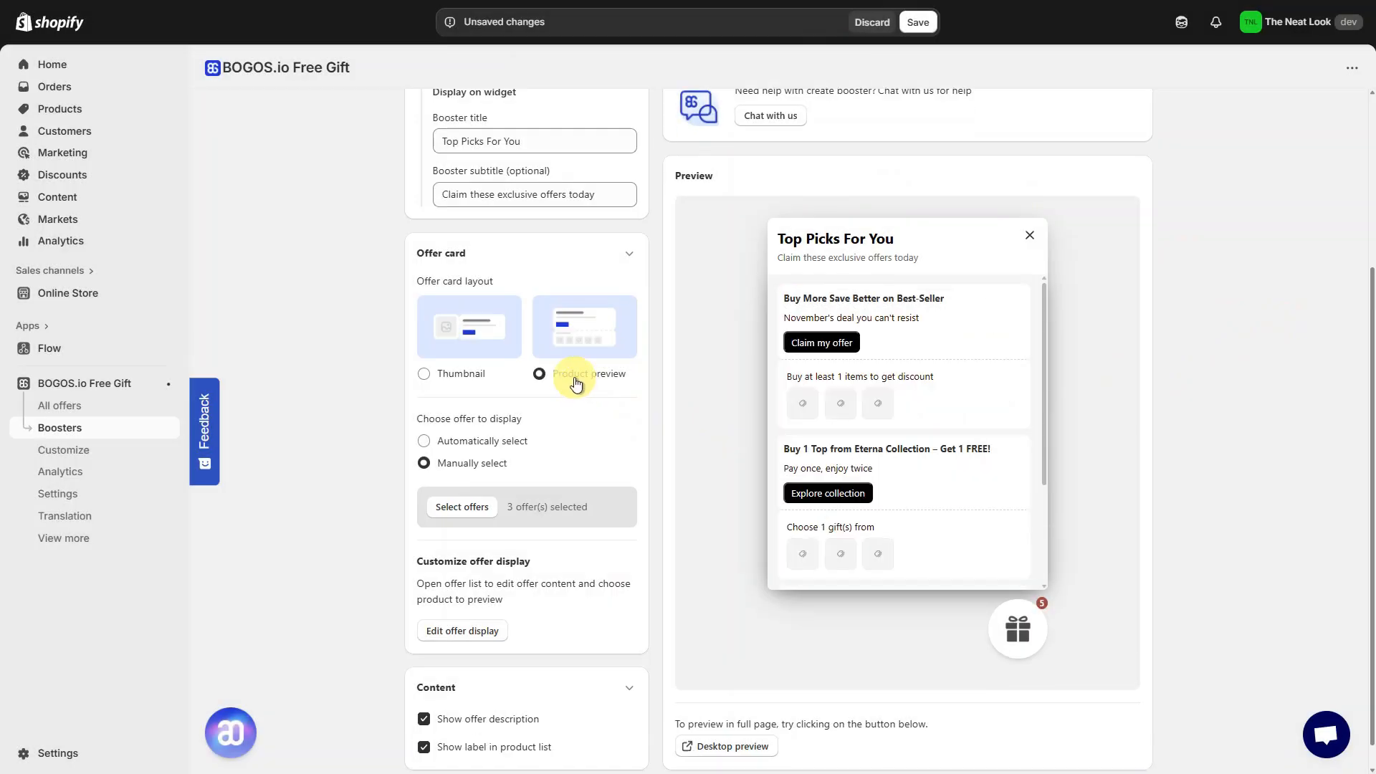
- Set the bomber jacket offer's product list label to Buy at least to get better price
{"action": "left_click", "coordinate": [494, 629]}
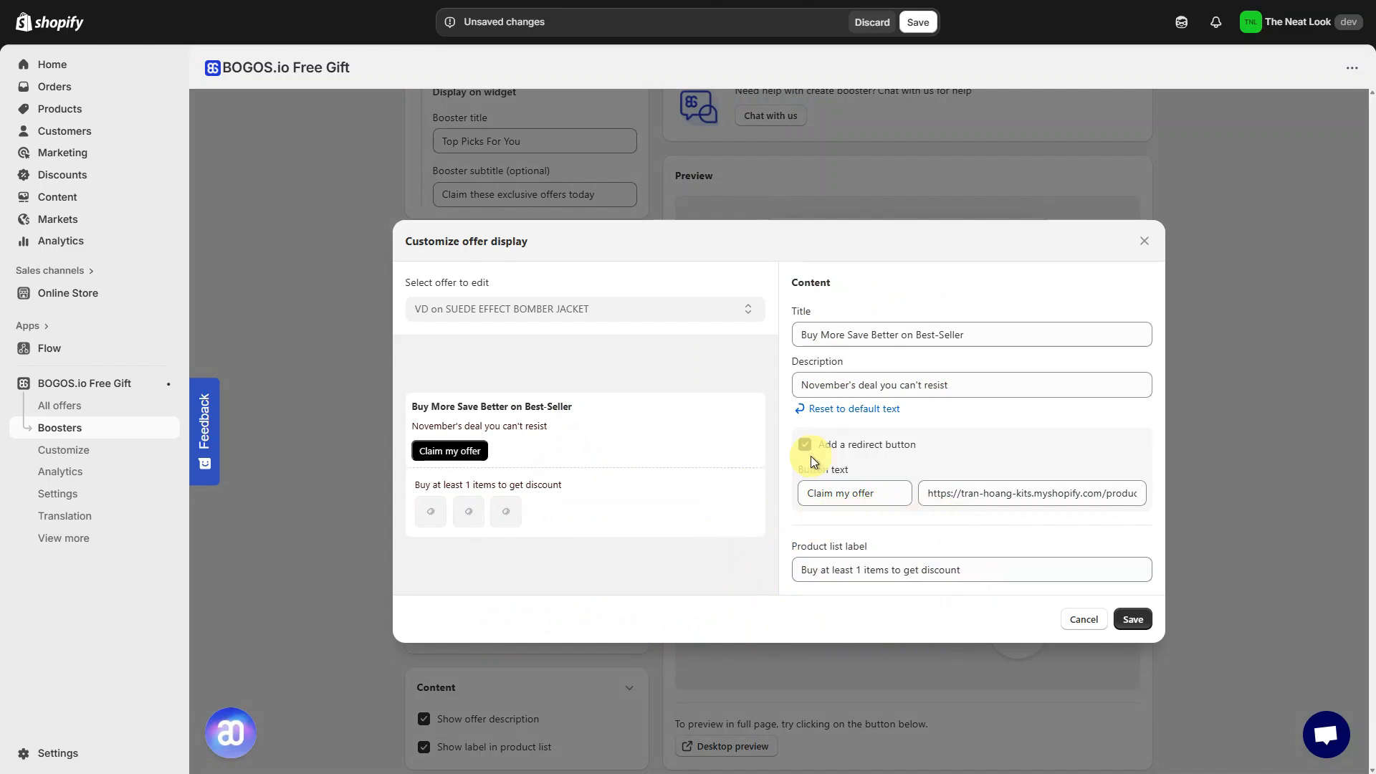
{"action": "left_click", "coordinate": [1016, 567]}
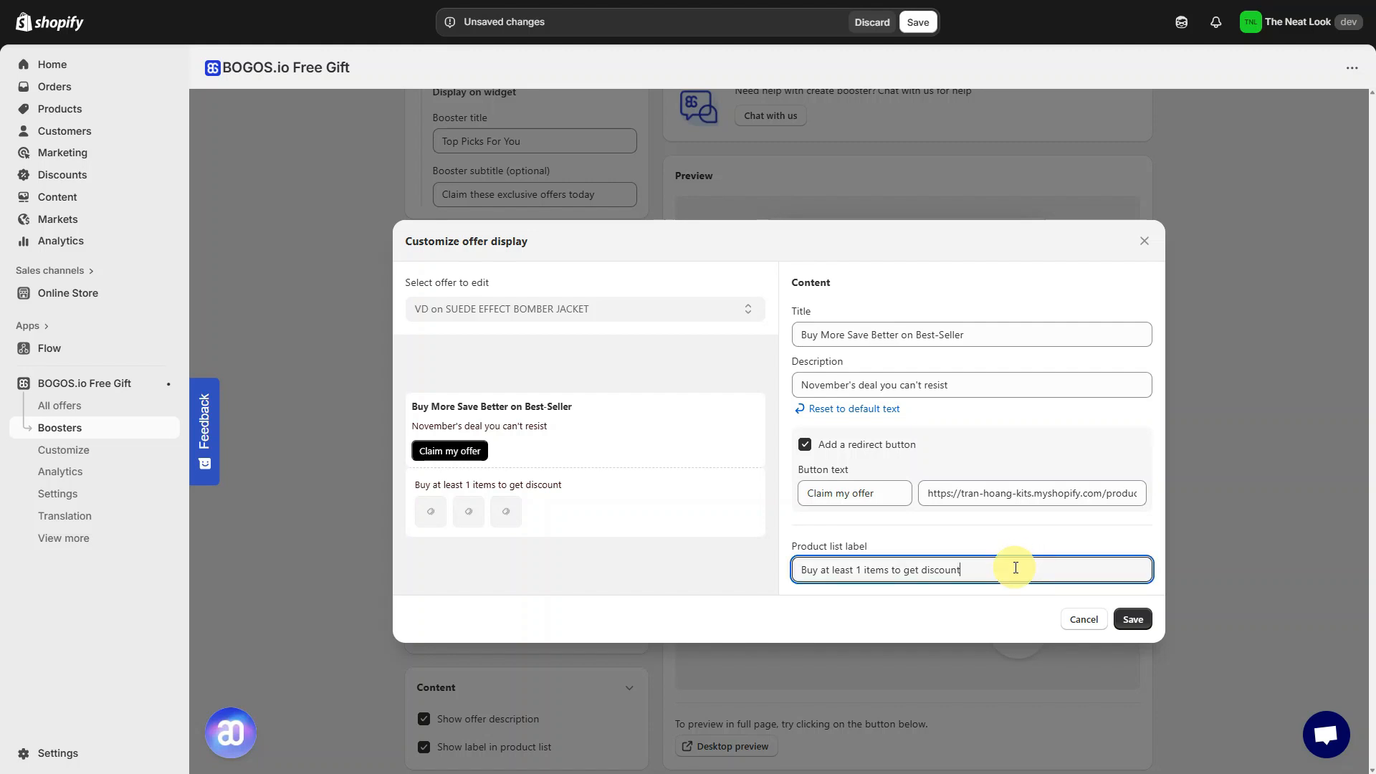
{"action": "triple_click", "coordinate": [1016, 568]}
{"action": "key", "text": "BackSpace"}
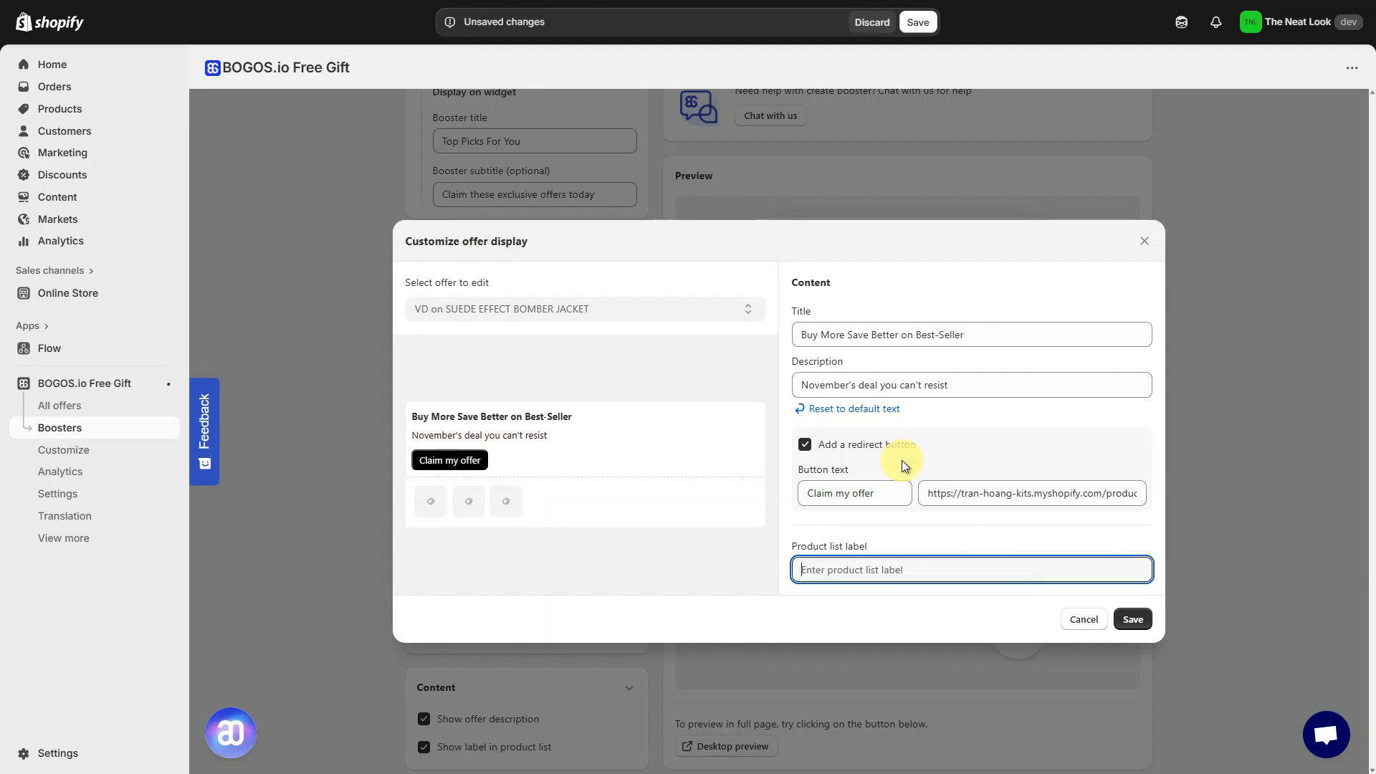
{"action": "type", "text": "Buy at least to get better price"}
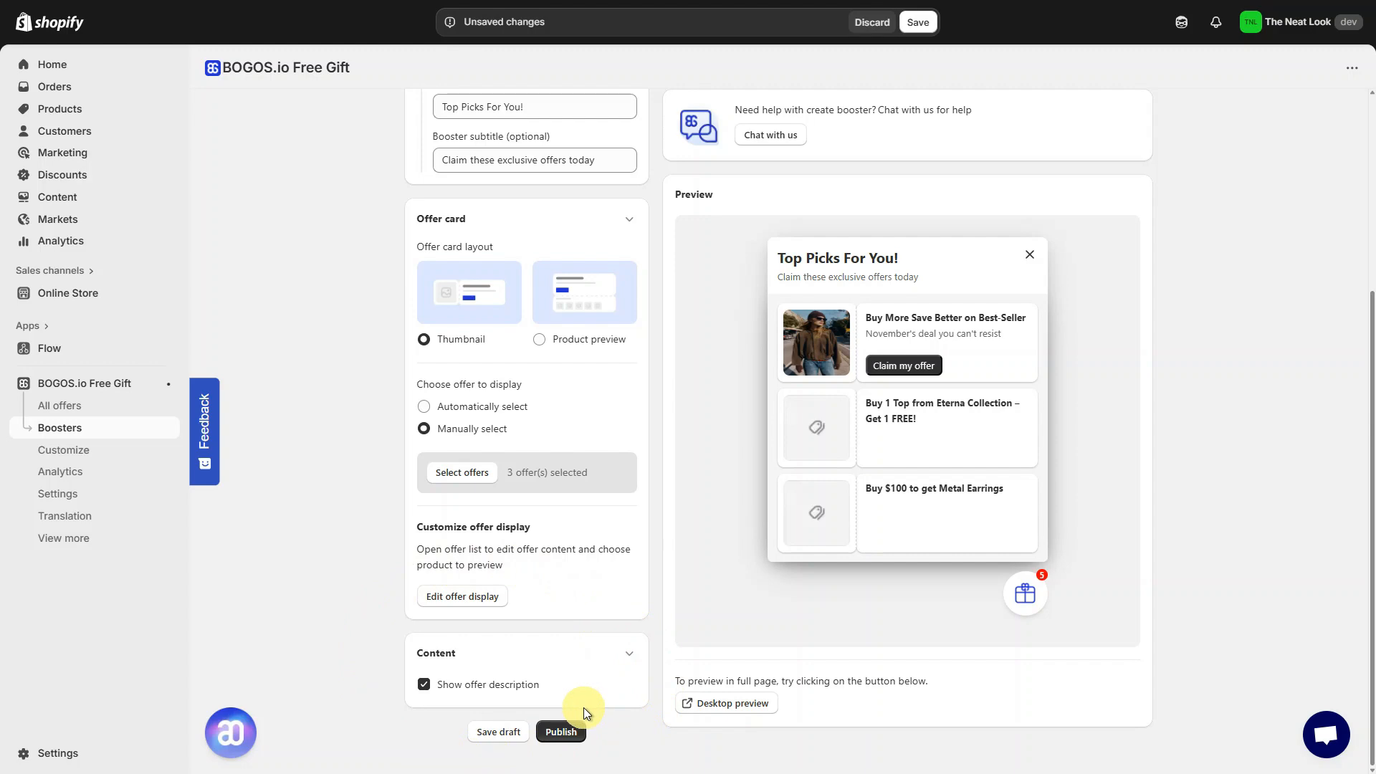
- Turn off showing the label in the product list for the offer cards
{"action": "left_click", "coordinate": [500, 684]}
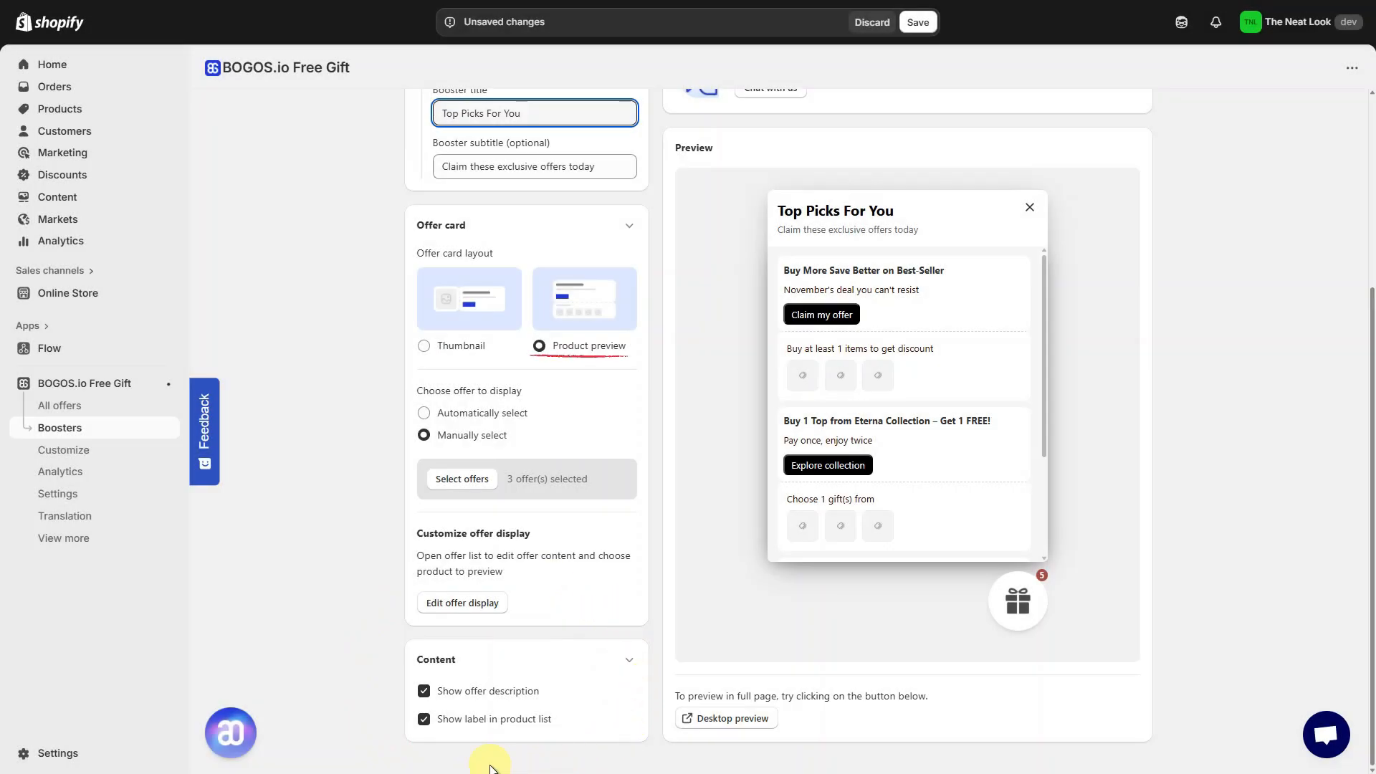
{"action": "left_click", "coordinate": [489, 724]}
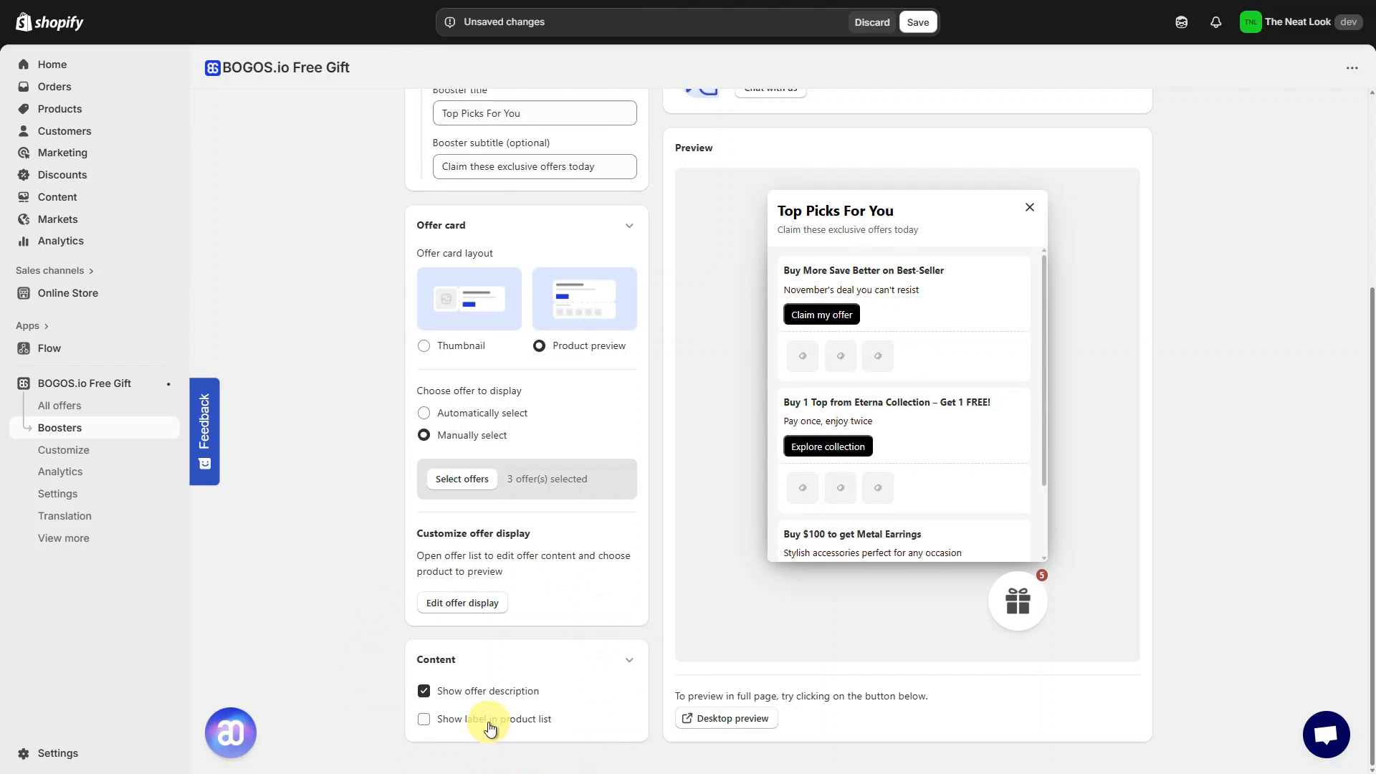
{"action": "left_click", "coordinate": [490, 727]}
{"action": "left_click", "coordinate": [490, 727]}
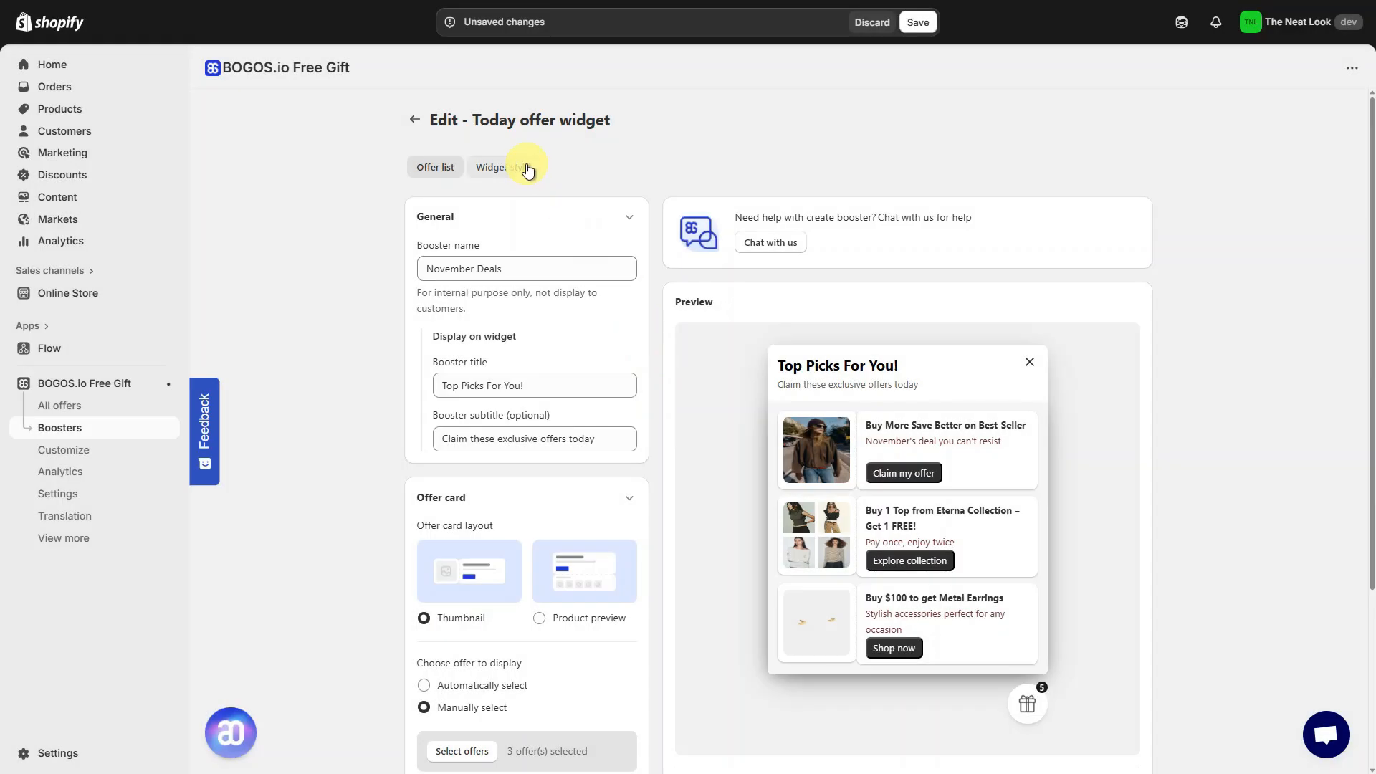
- In the widget style, choose the dark gift icon and set widget size to 41 and padding to 17
{"action": "left_click", "coordinate": [526, 169]}
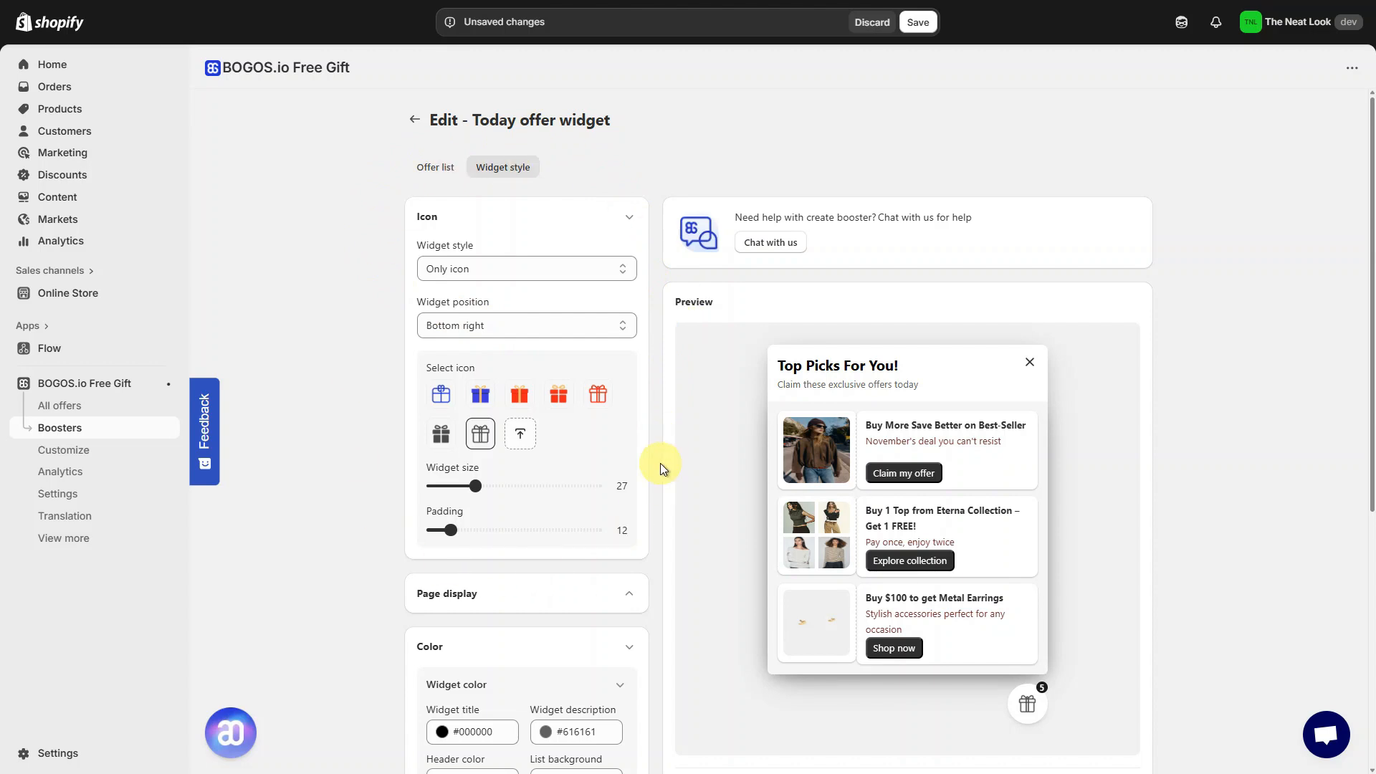
{"action": "left_click", "coordinate": [443, 435]}
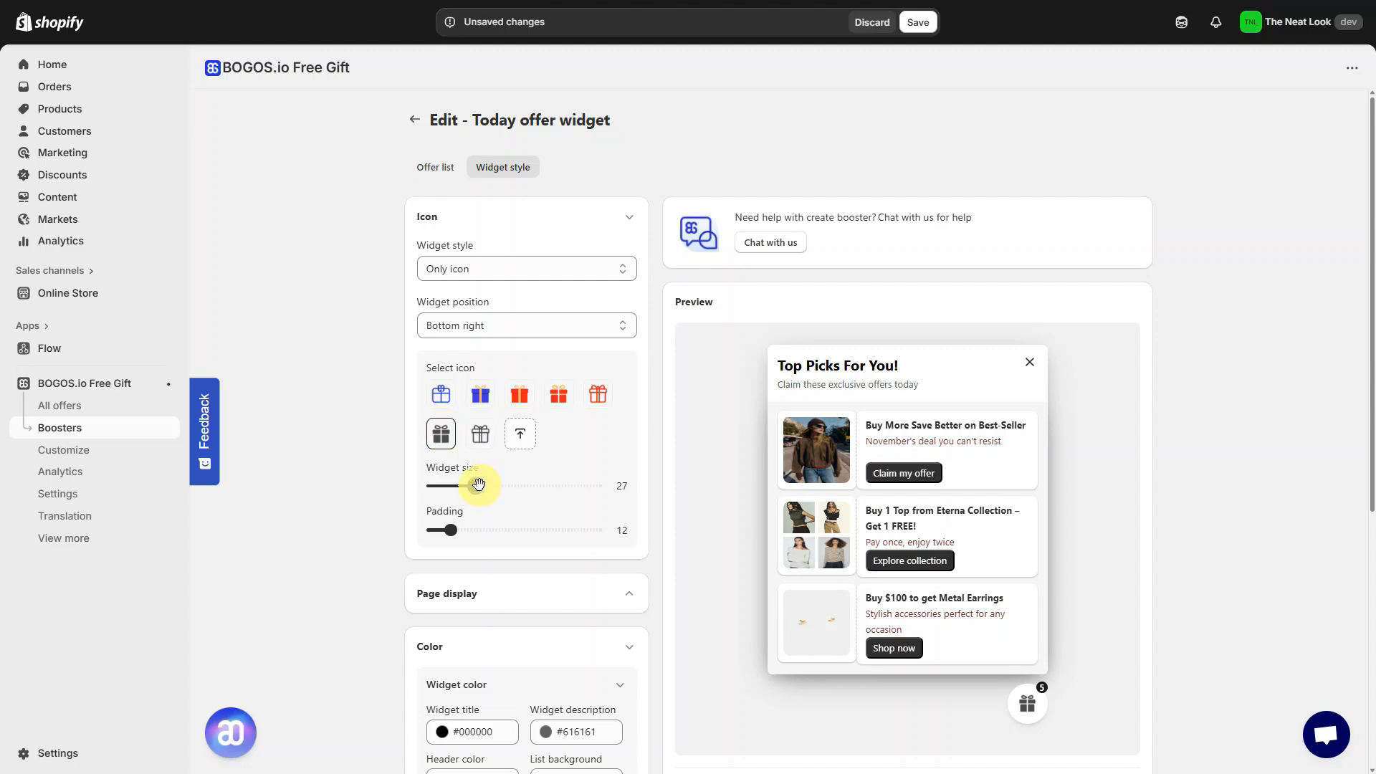
{"action": "left_click_drag", "start_coordinate": [475, 486], "coordinate": [499, 486]}
{"action": "left_click_drag", "start_coordinate": [450, 529], "coordinate": [460, 529]}
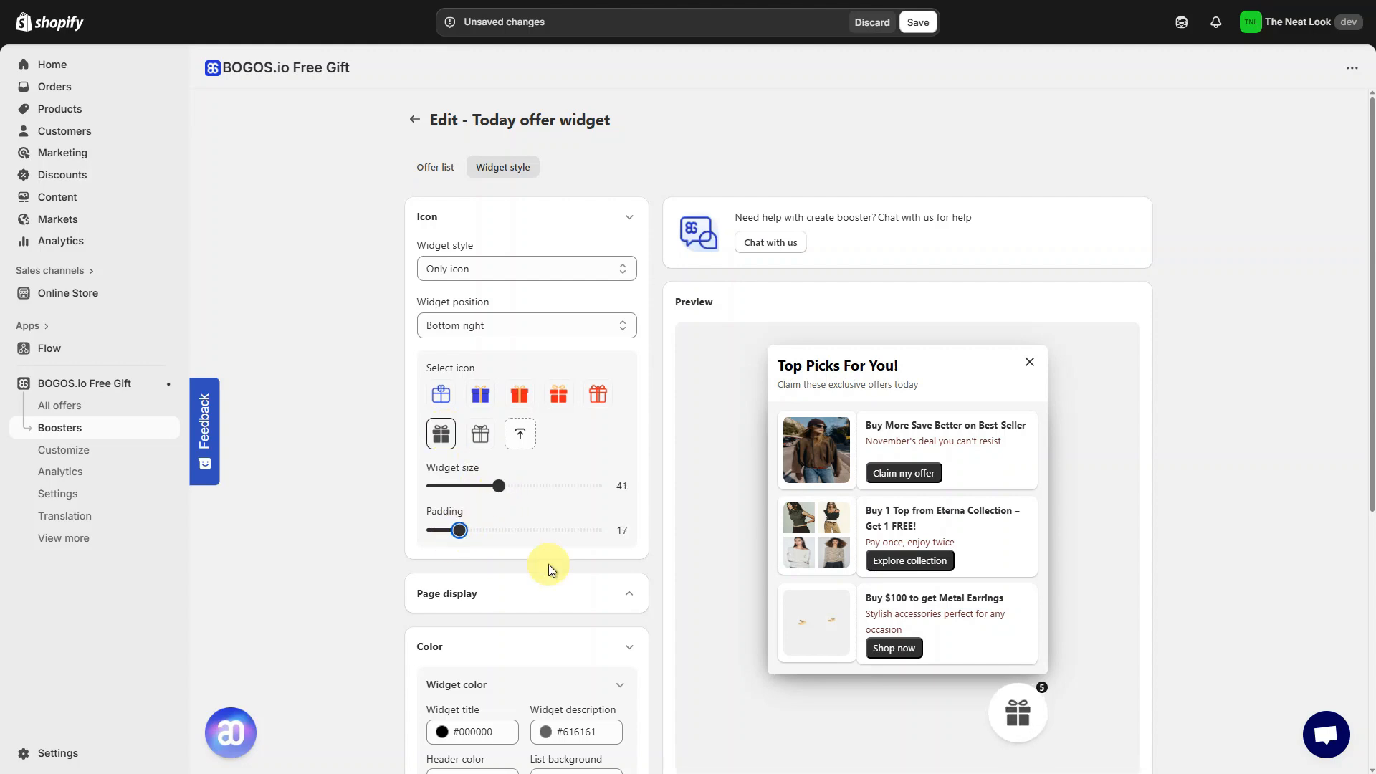
- Try restricting the widget to specific pages with home, cart, product, collection and custom pages checked
{"action": "scroll", "coordinate": [579, 584], "scroll_direction": "down", "scroll_amount": 5}
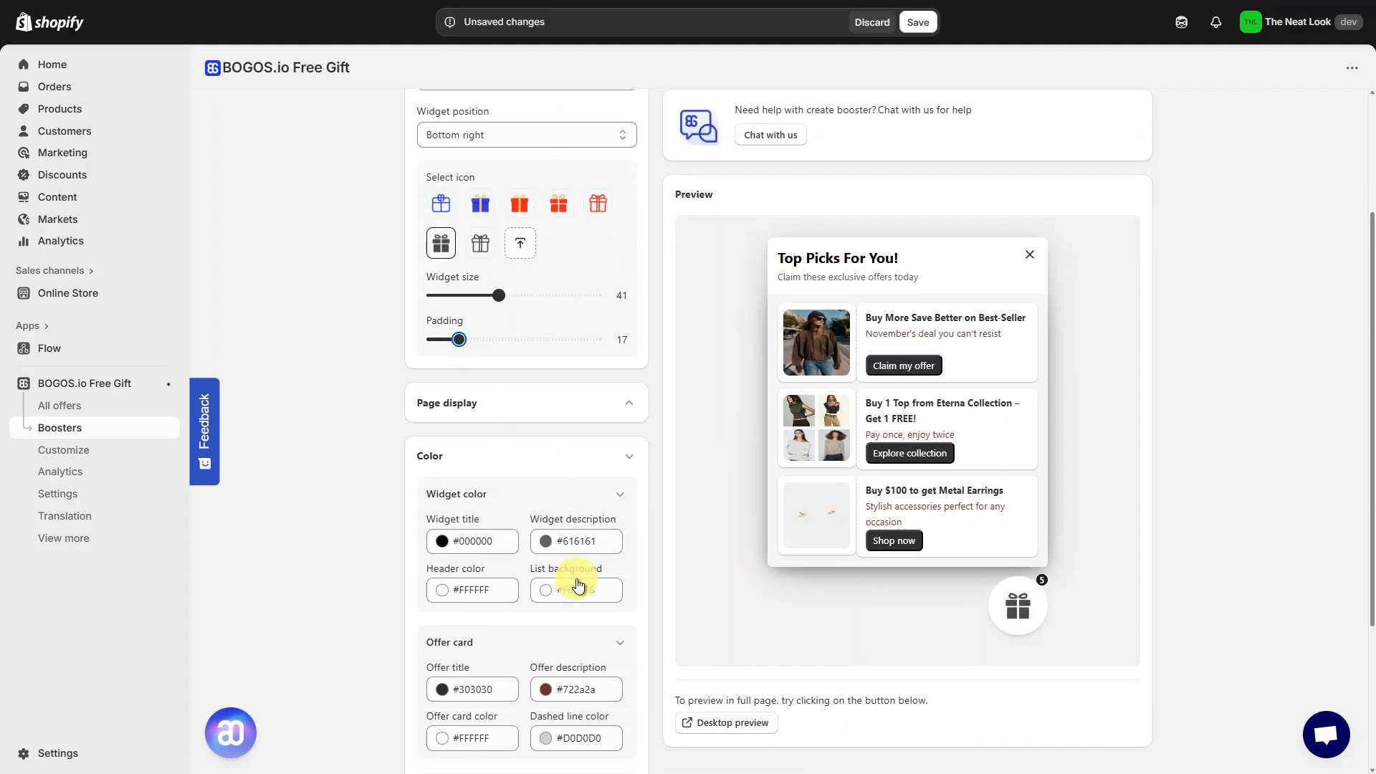
{"action": "left_click", "coordinate": [627, 248]}
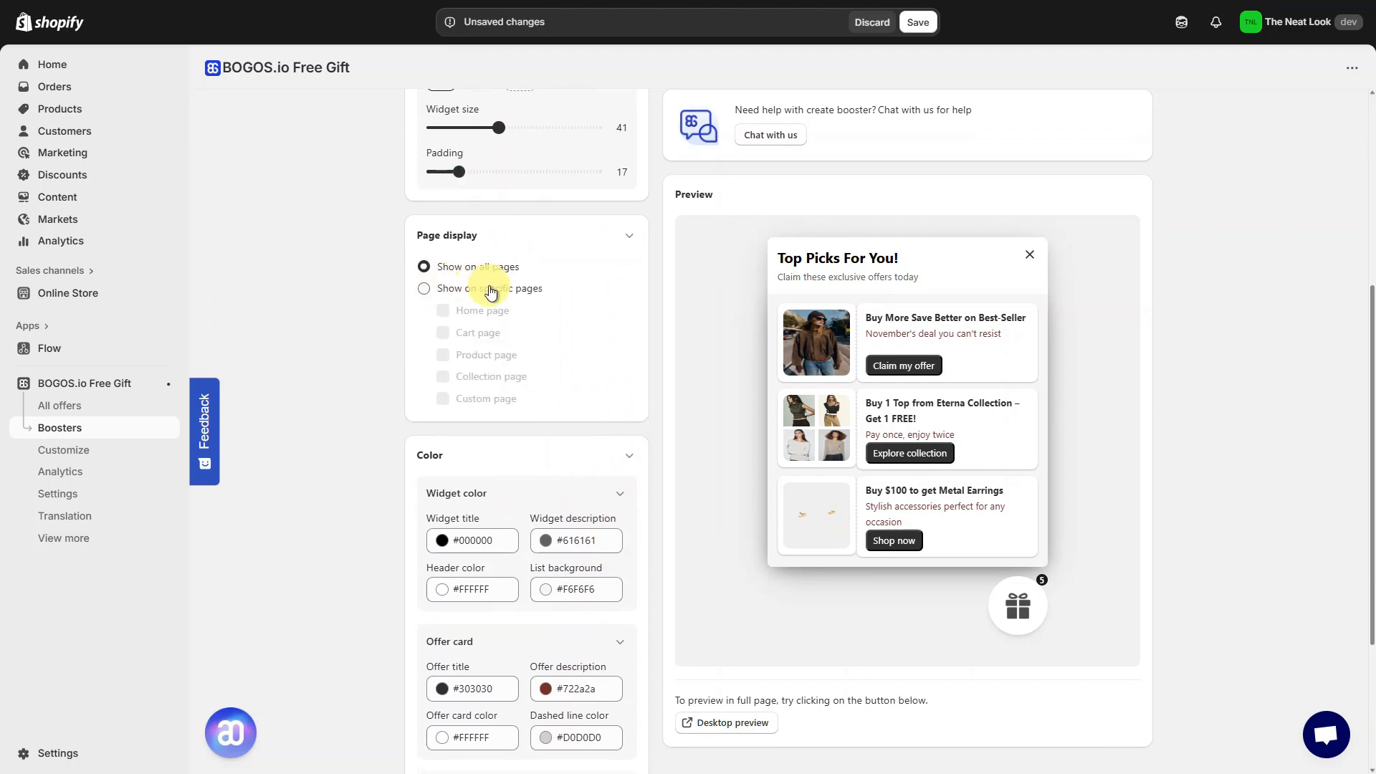
{"action": "left_click", "coordinate": [529, 291]}
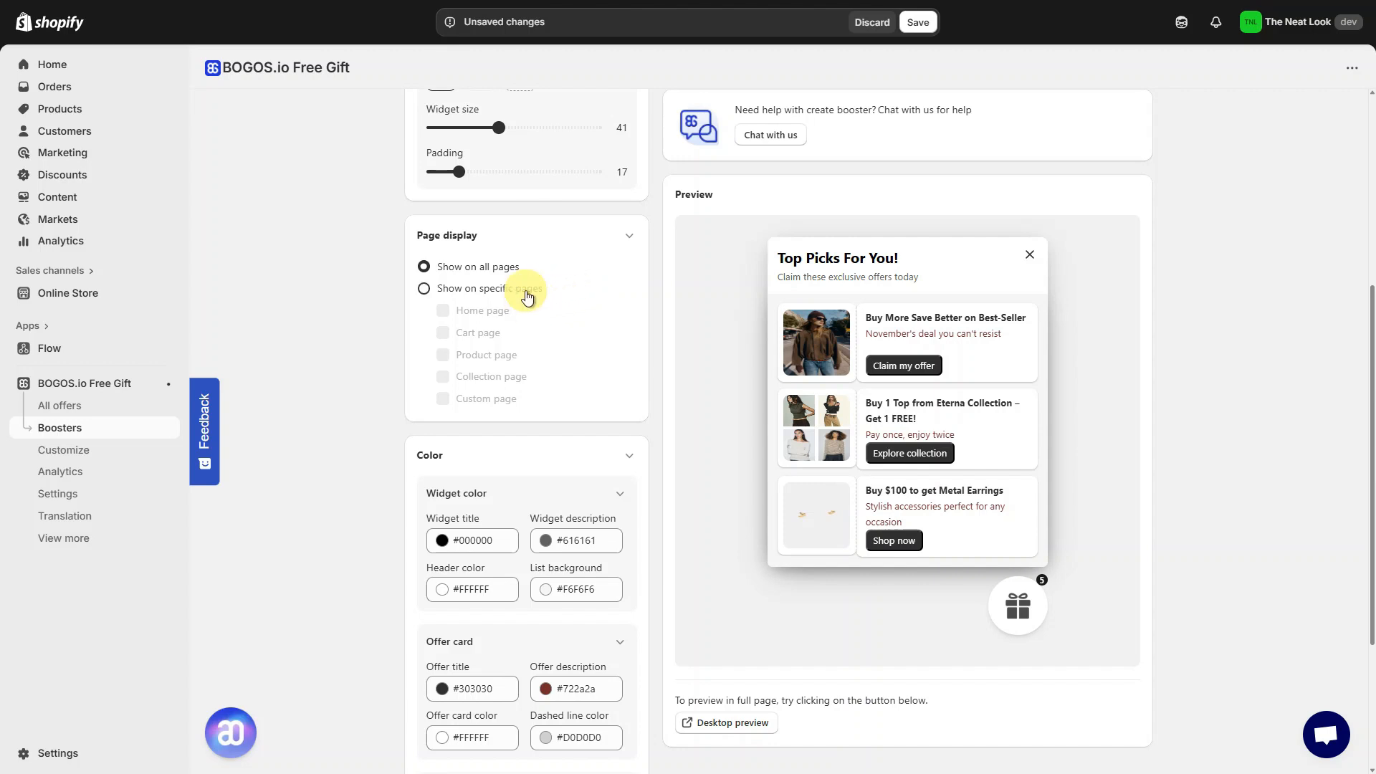
{"action": "left_click", "coordinate": [481, 310]}
{"action": "left_click", "coordinate": [479, 333]}
{"action": "left_click", "coordinate": [489, 357]}
{"action": "left_click", "coordinate": [488, 377]}
{"action": "left_click", "coordinate": [483, 399]}
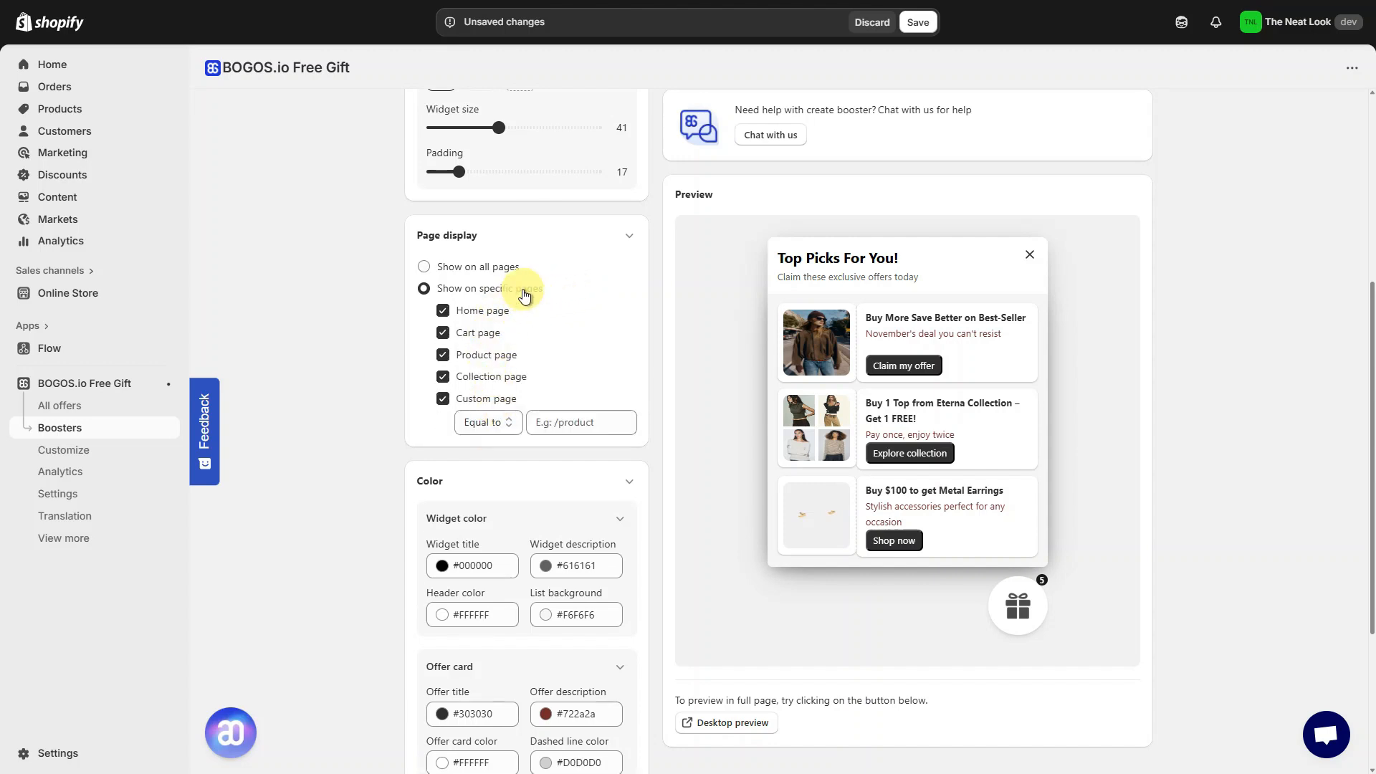
{"action": "left_click", "coordinate": [502, 266]}
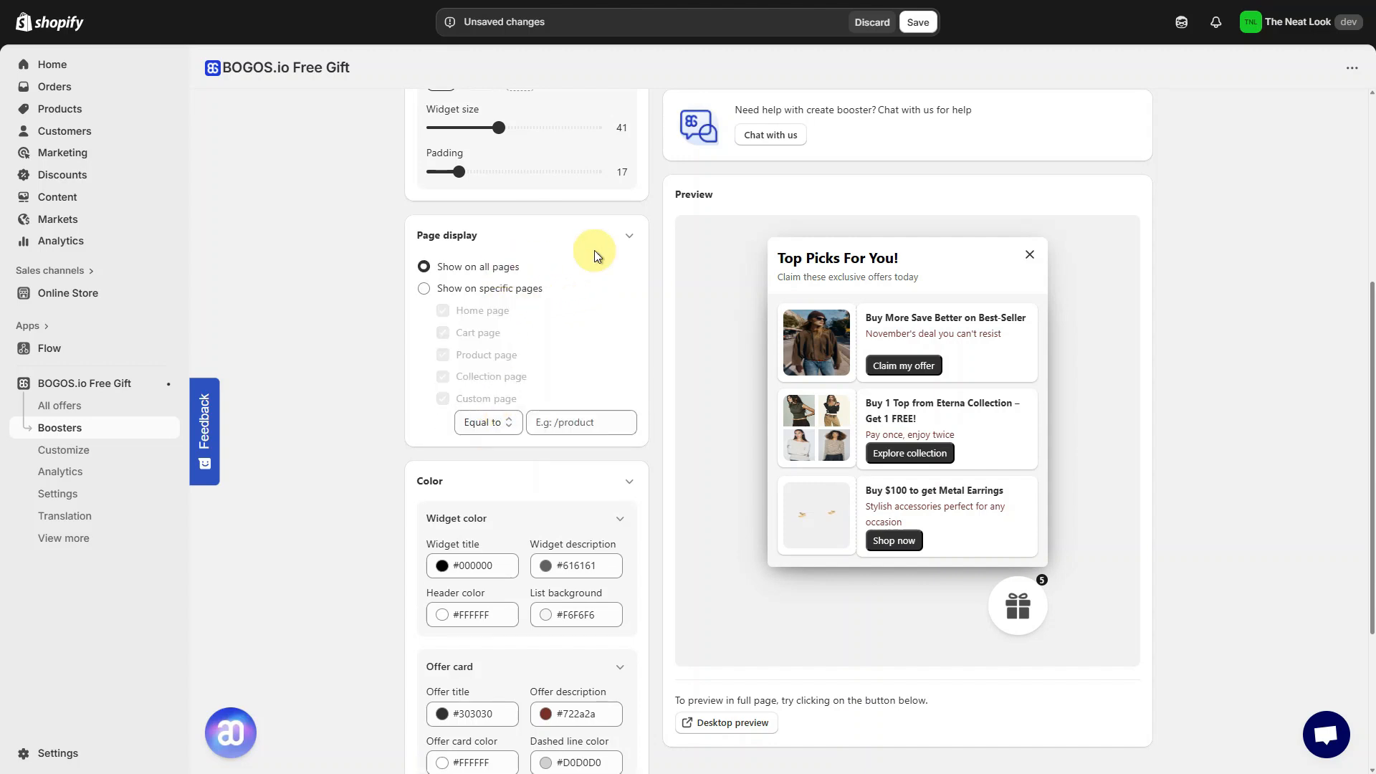
{"action": "left_click", "coordinate": [629, 236]}
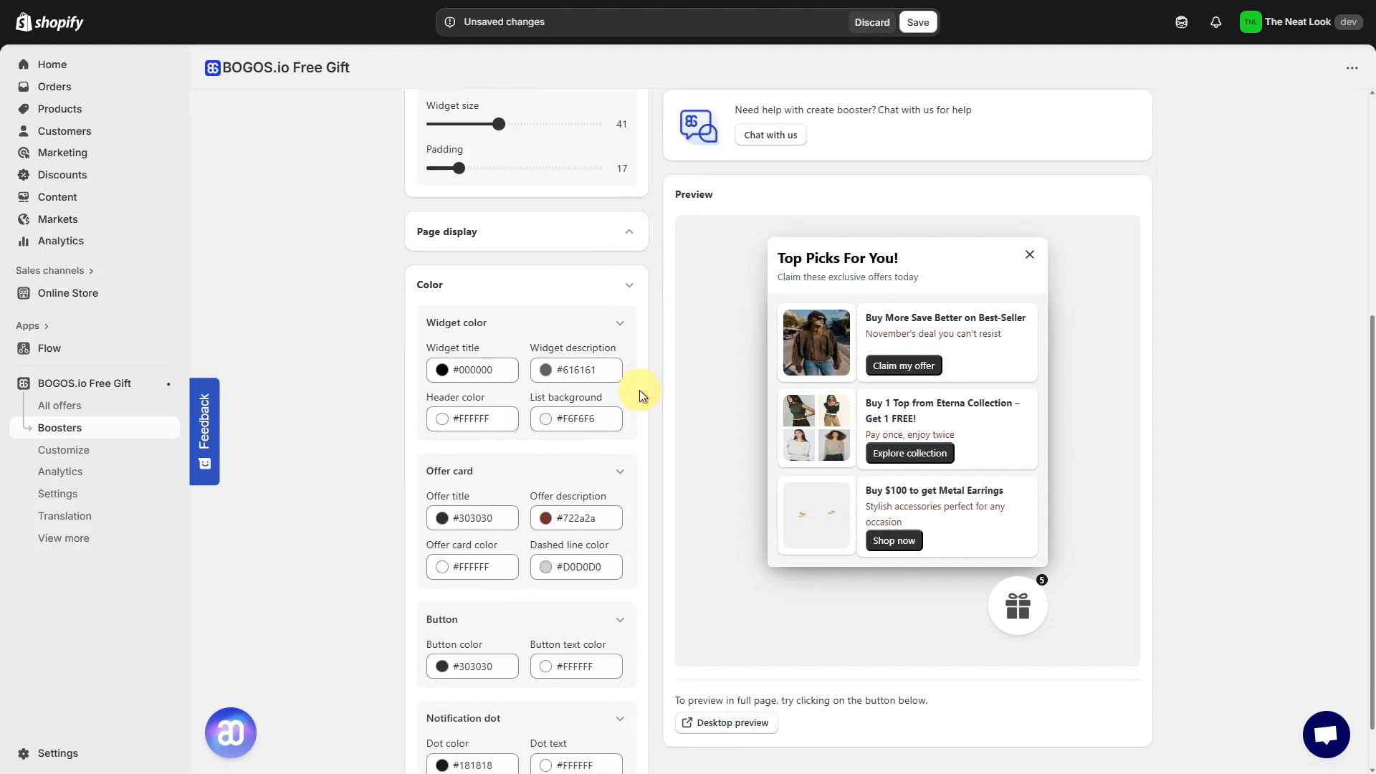
- Set widget colours: title #611212, offer description #7f2323, button #000000 and notification dot #a24242
{"action": "scroll", "coordinate": [639, 390], "scroll_direction": "down", "scroll_amount": 1}
{"action": "left_click", "coordinate": [444, 314]}
{"action": "left_click_drag", "start_coordinate": [456, 372], "coordinate": [470, 407]}
{"action": "left_click", "coordinate": [608, 425]}
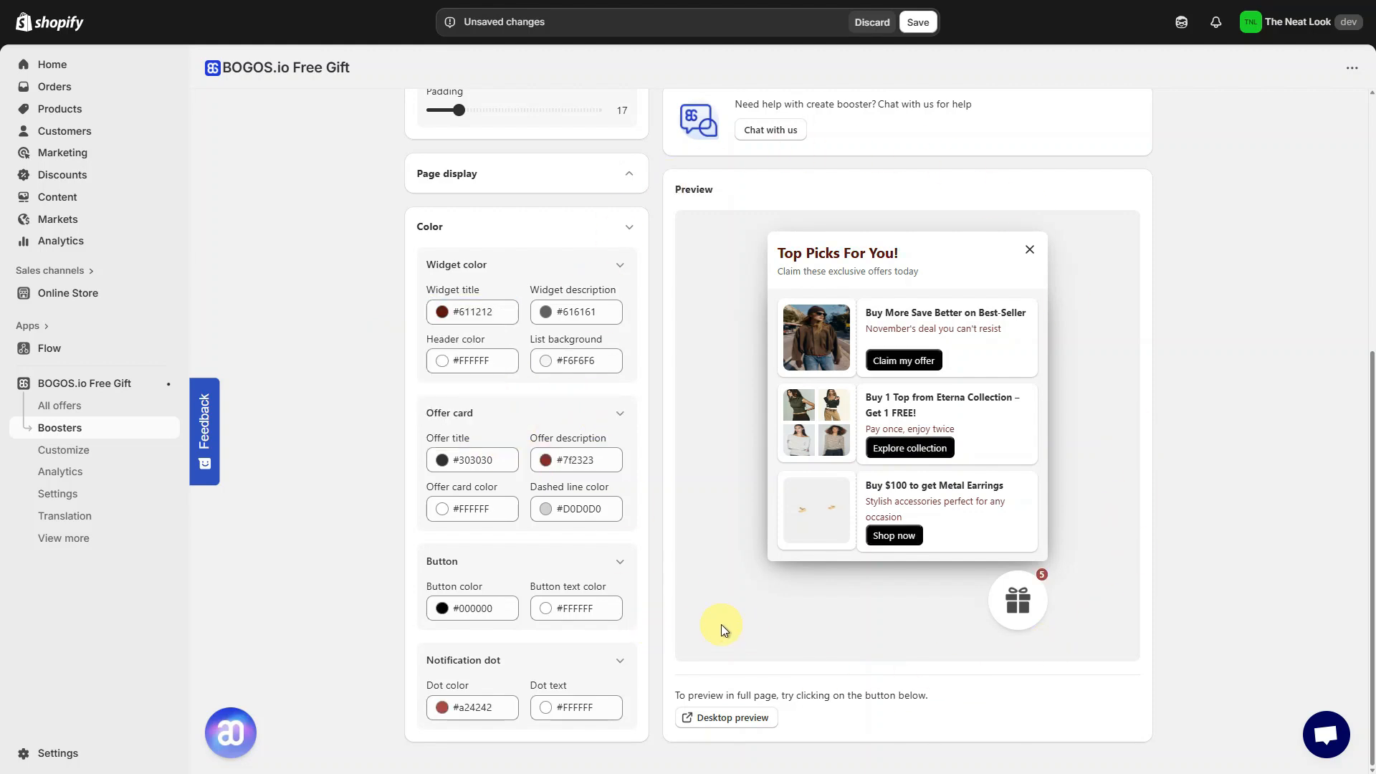
- Save the widget booster and open the gift widget on the storefront to check its offers
{"action": "left_click", "coordinate": [910, 24]}
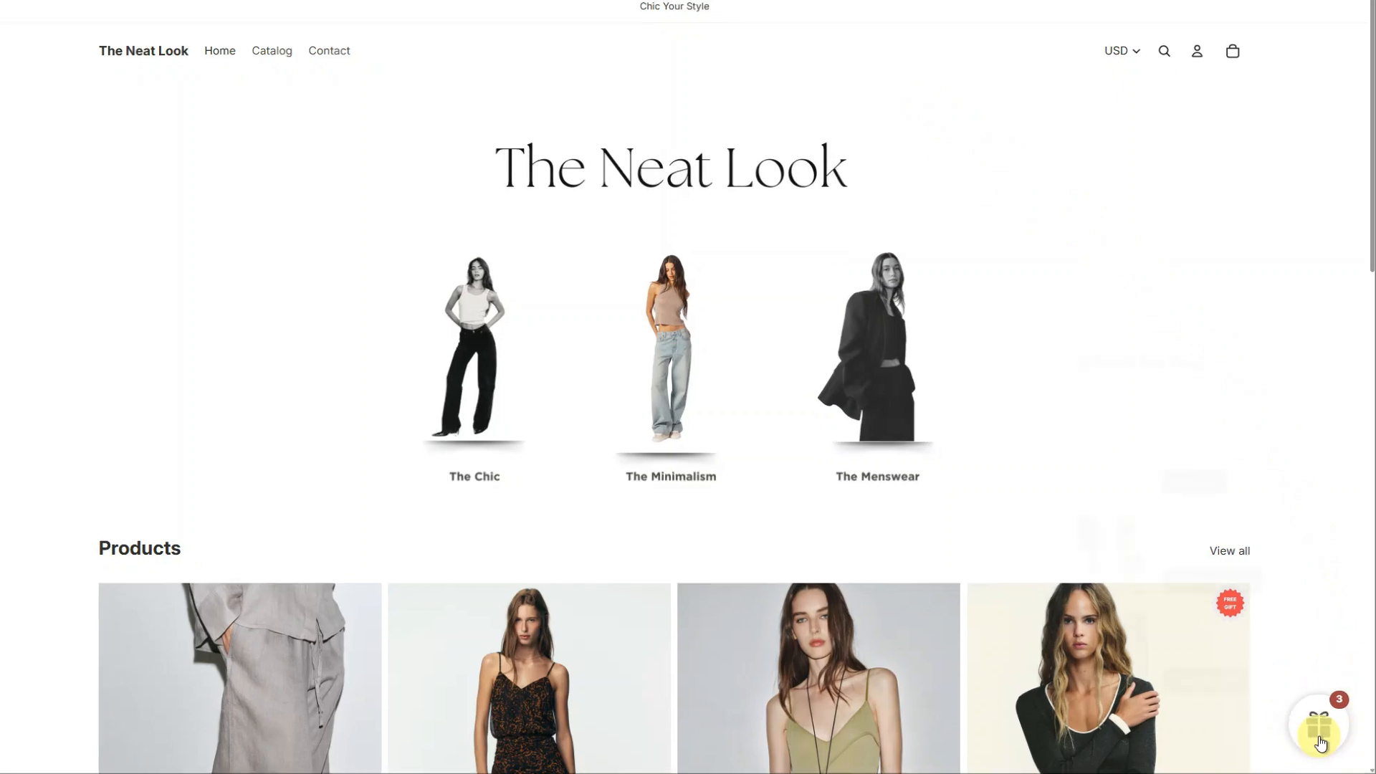
{"action": "left_click", "coordinate": [1321, 727]}
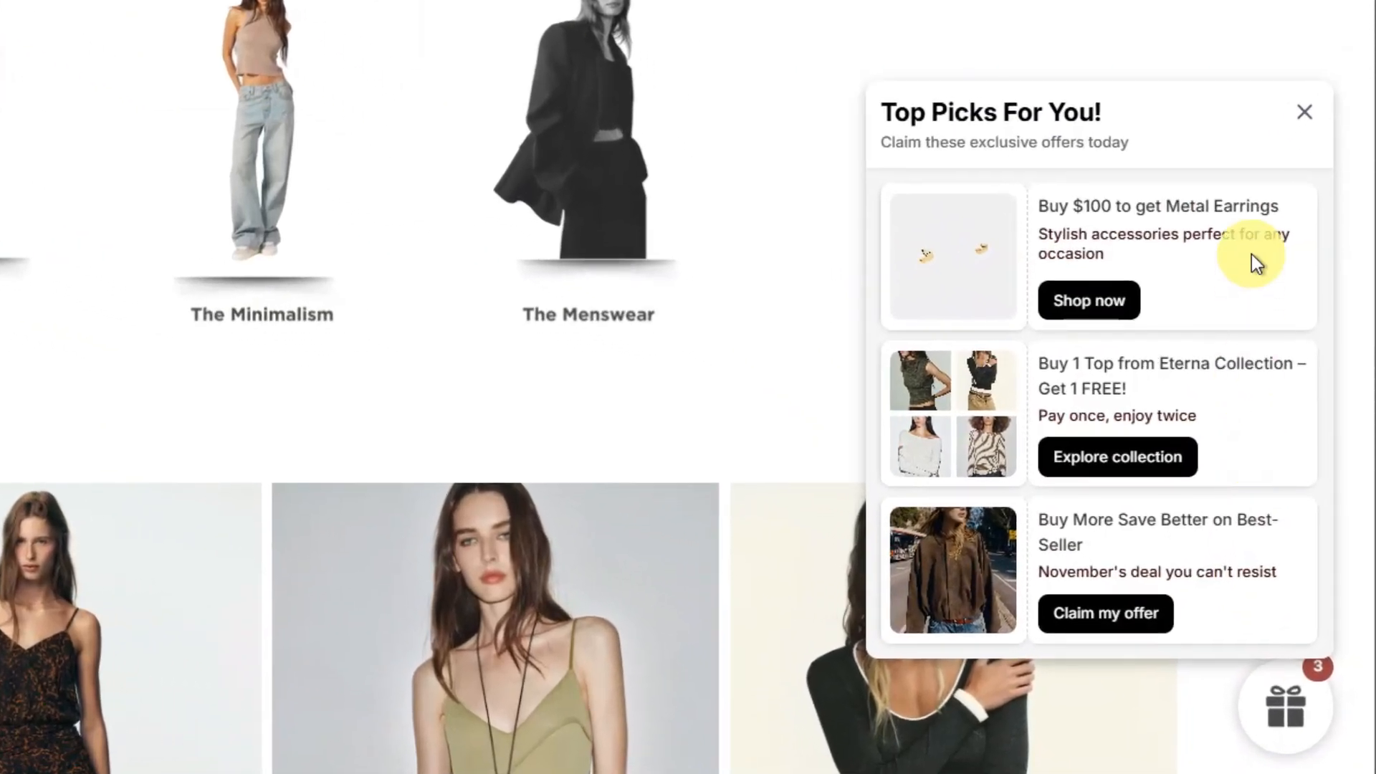
{"action": "left_click", "coordinate": [1140, 615]}
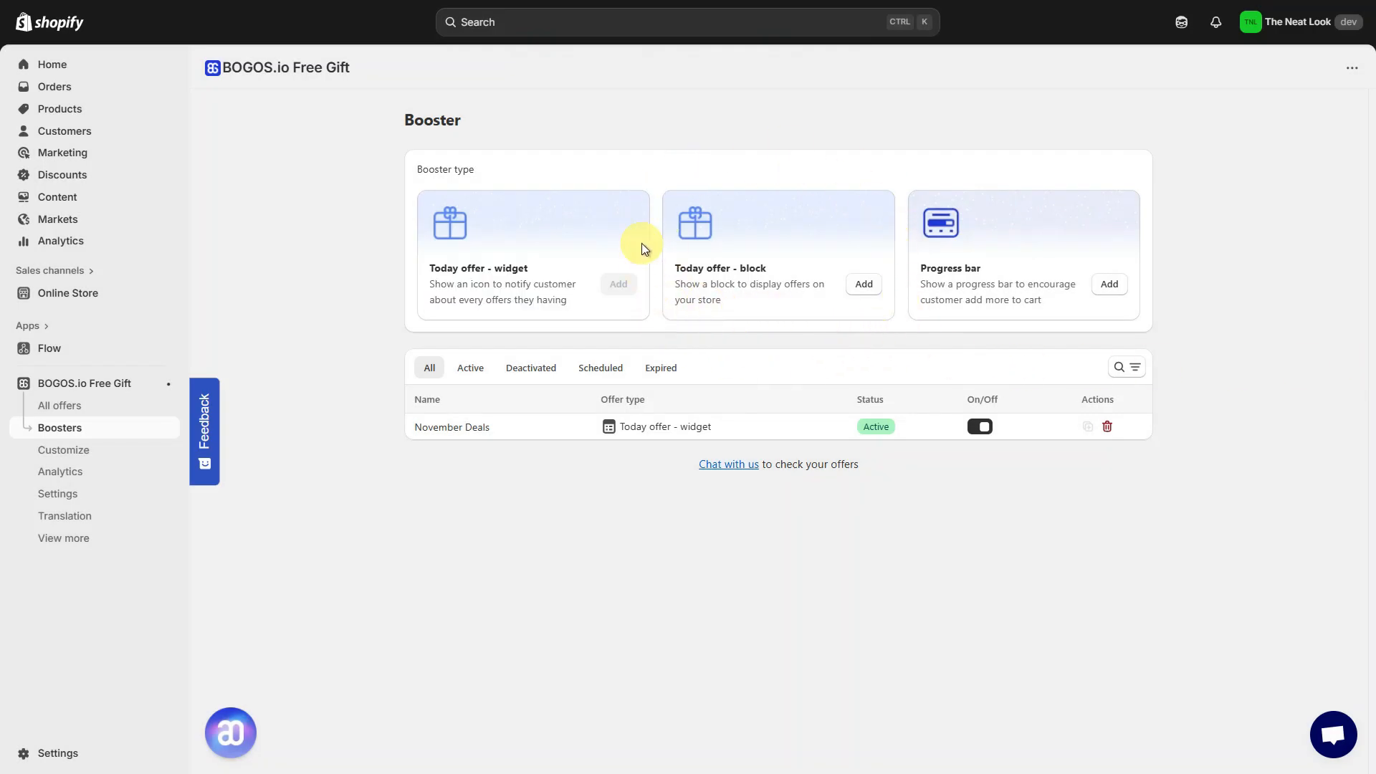
- Create a Today offer block booster and set its block layout to 3 offers
{"action": "left_click", "coordinate": [865, 286]}
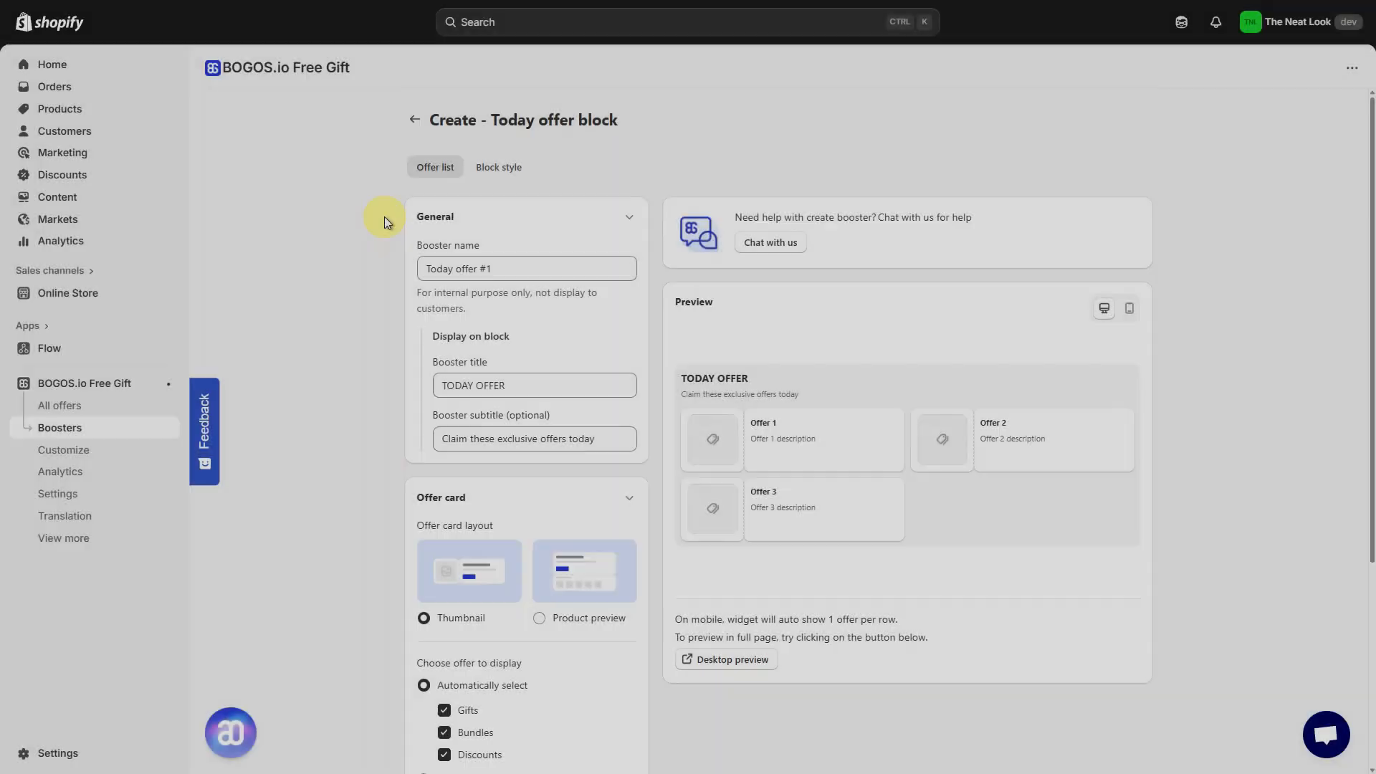
{"action": "scroll", "coordinate": [523, 287], "scroll_direction": "down", "scroll_amount": 2}
{"action": "scroll", "coordinate": [535, 333], "scroll_direction": "down", "scroll_amount": 2}
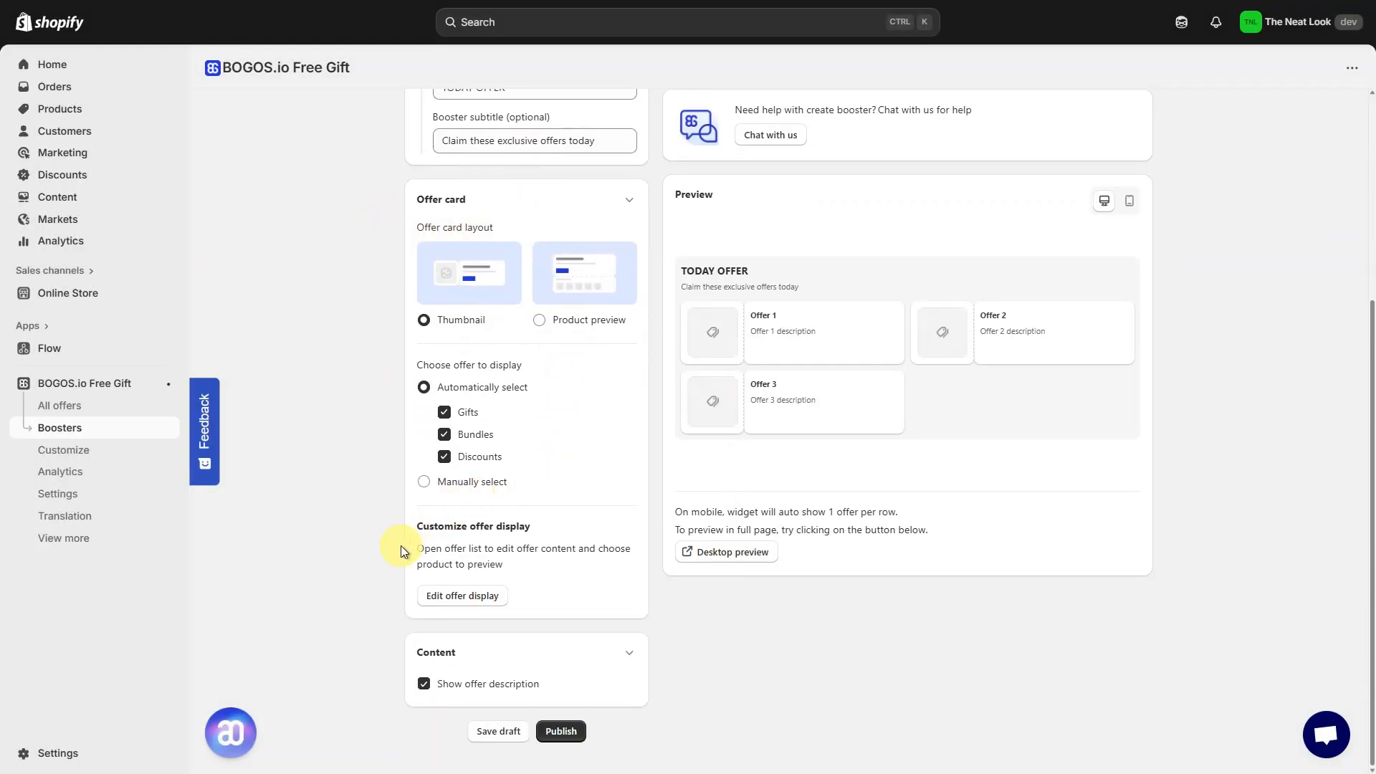
{"action": "scroll", "coordinate": [552, 563], "scroll_direction": "up", "scroll_amount": 4}
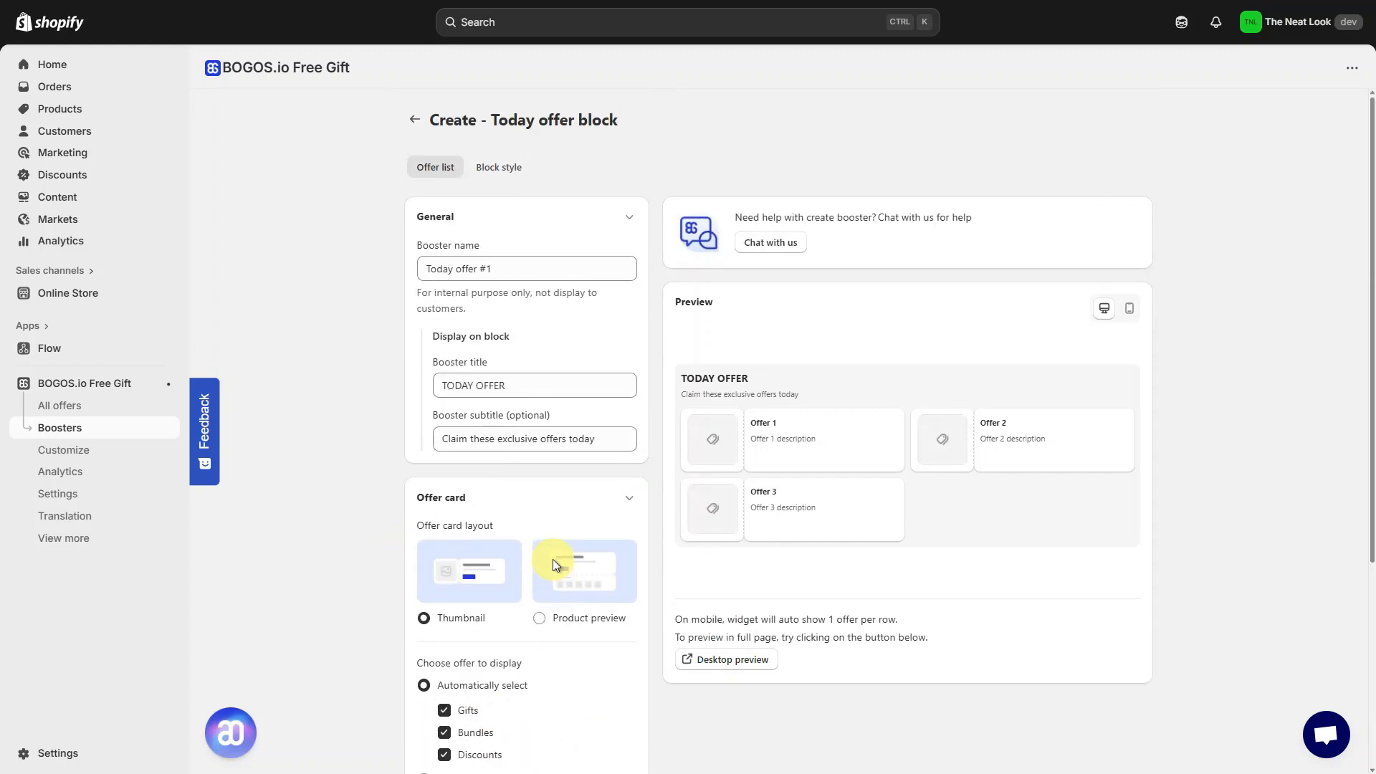
{"action": "left_click", "coordinate": [511, 172]}
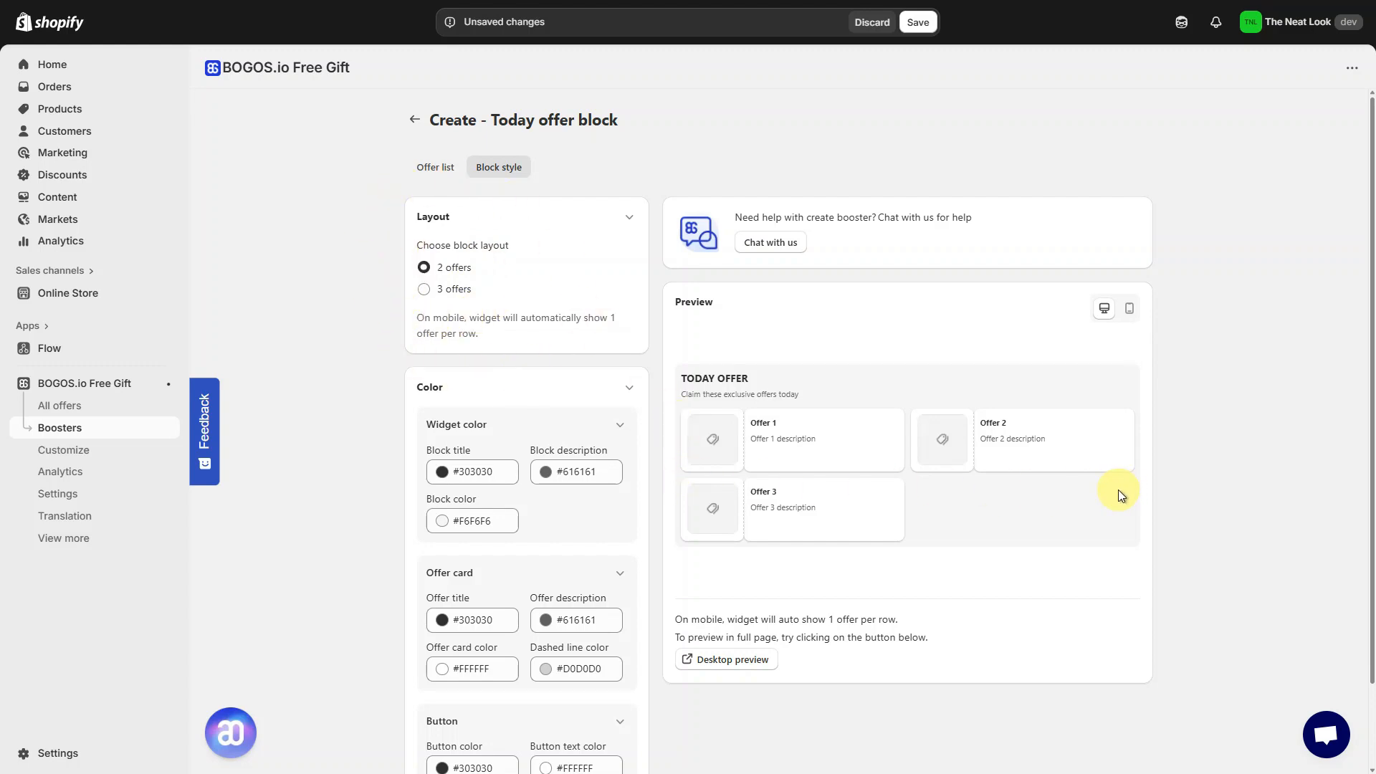
{"action": "left_click", "coordinate": [471, 292]}
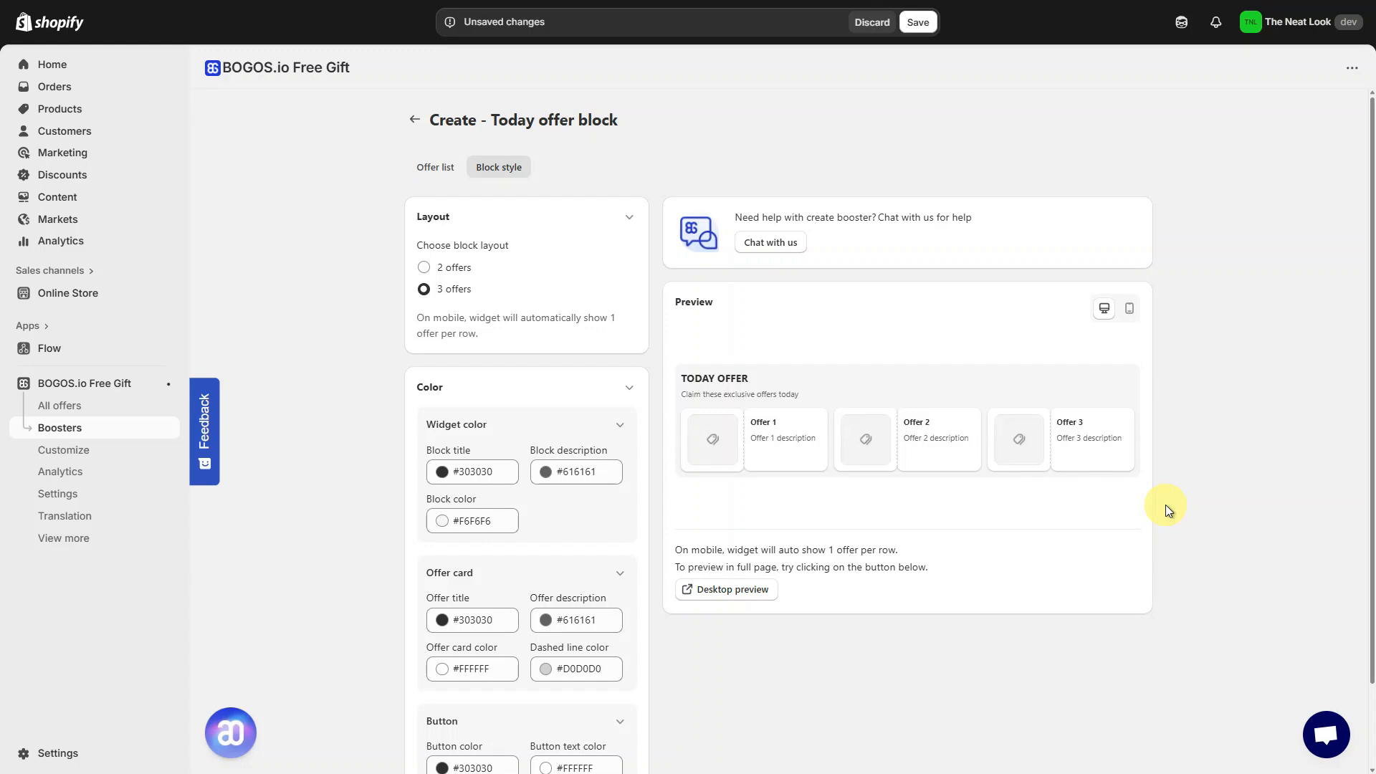
- Check the block's mobile and desktop previews and publish the Today offer block booster
{"action": "left_click", "coordinate": [1131, 313]}
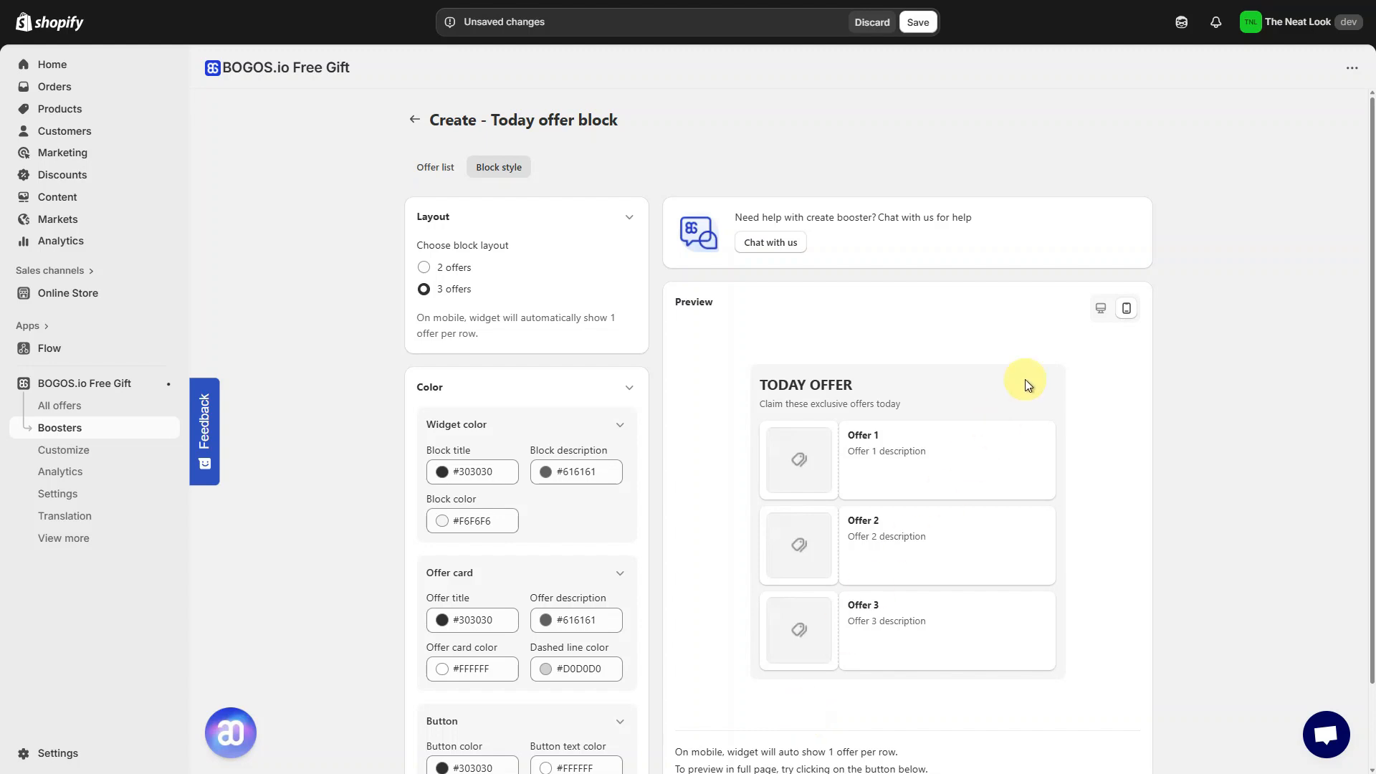
{"action": "left_click", "coordinate": [1101, 310]}
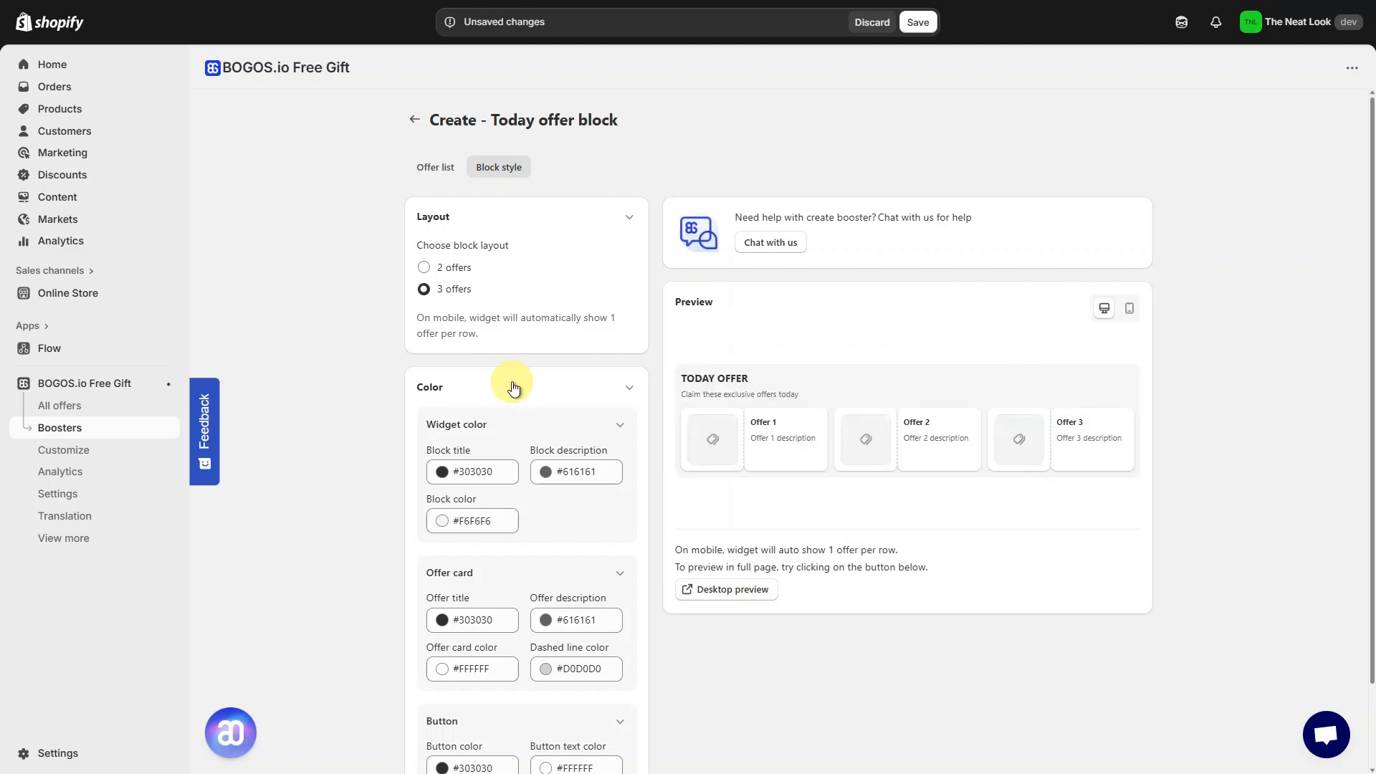
{"action": "scroll", "coordinate": [515, 385], "scroll_direction": "down", "scroll_amount": 2}
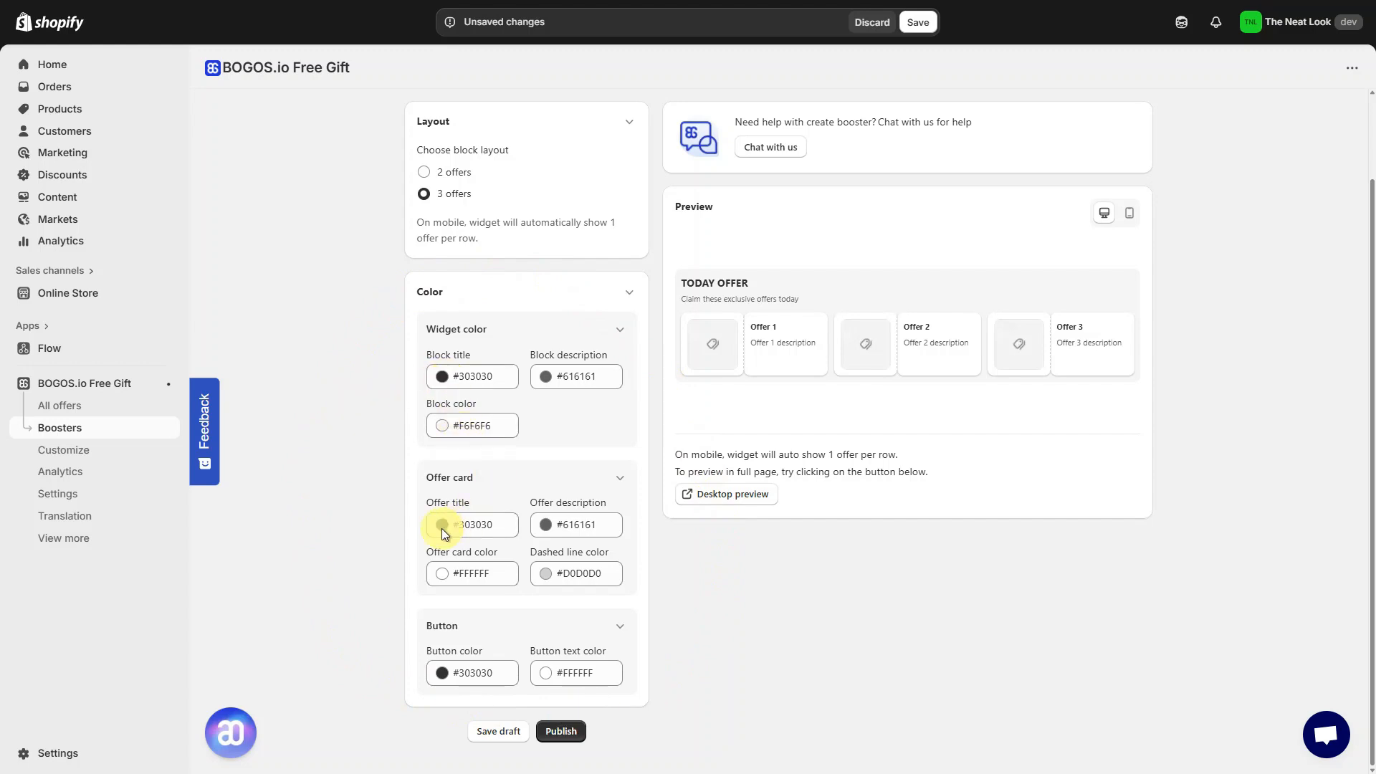
{"action": "left_click", "coordinate": [441, 678]}
{"action": "left_click", "coordinate": [435, 676]}
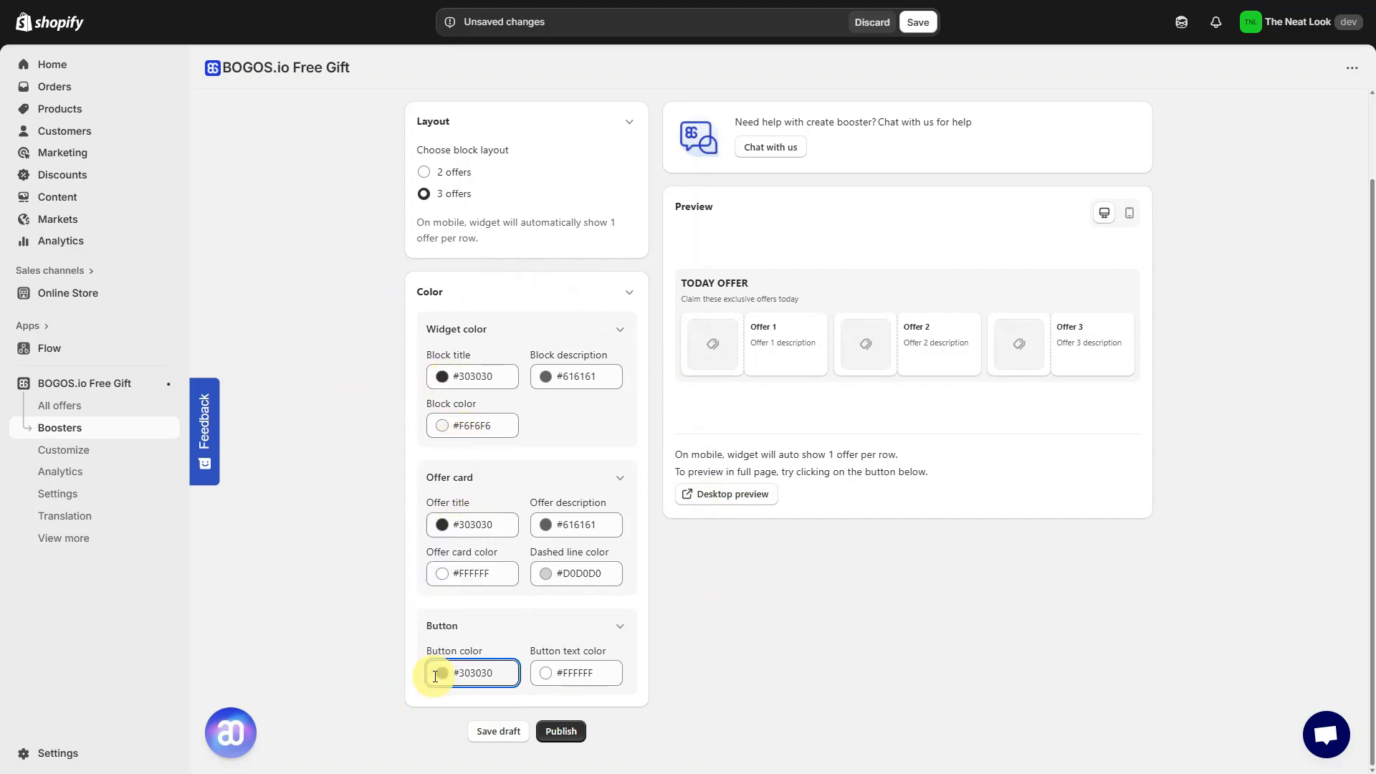
{"action": "left_click", "coordinate": [581, 732]}
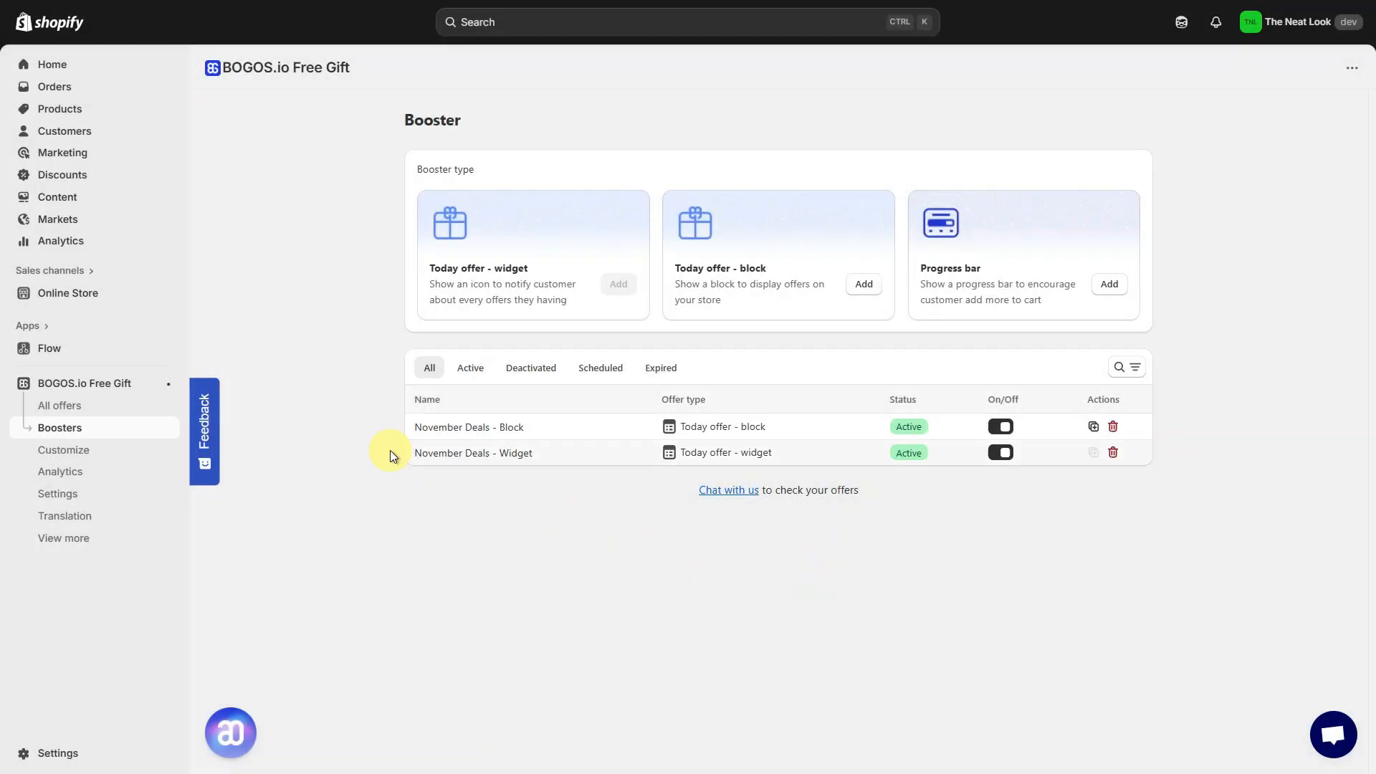
- Open the online store theme editor and add a BOGOS: Today offer block section to the collection page
{"action": "left_click", "coordinate": [106, 295]}
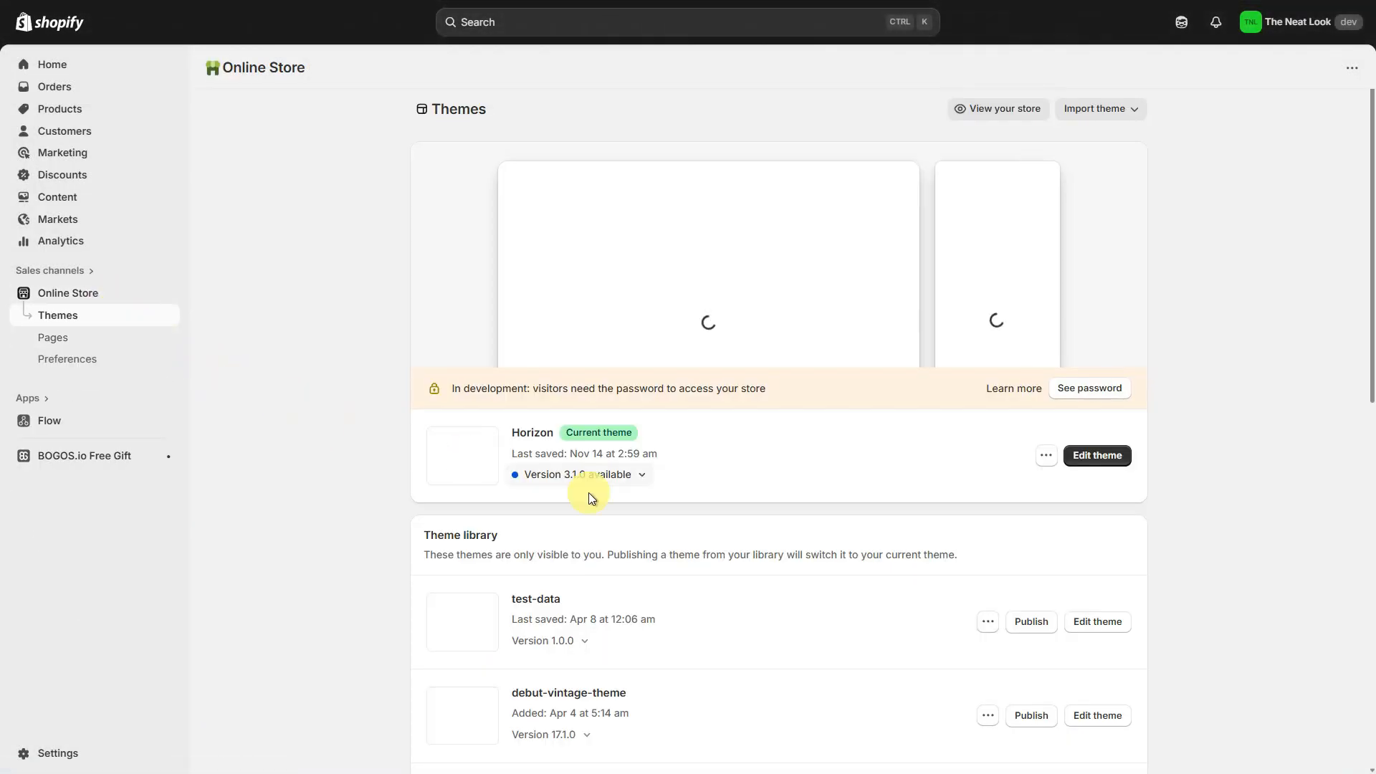
{"action": "left_click", "coordinate": [1115, 456]}
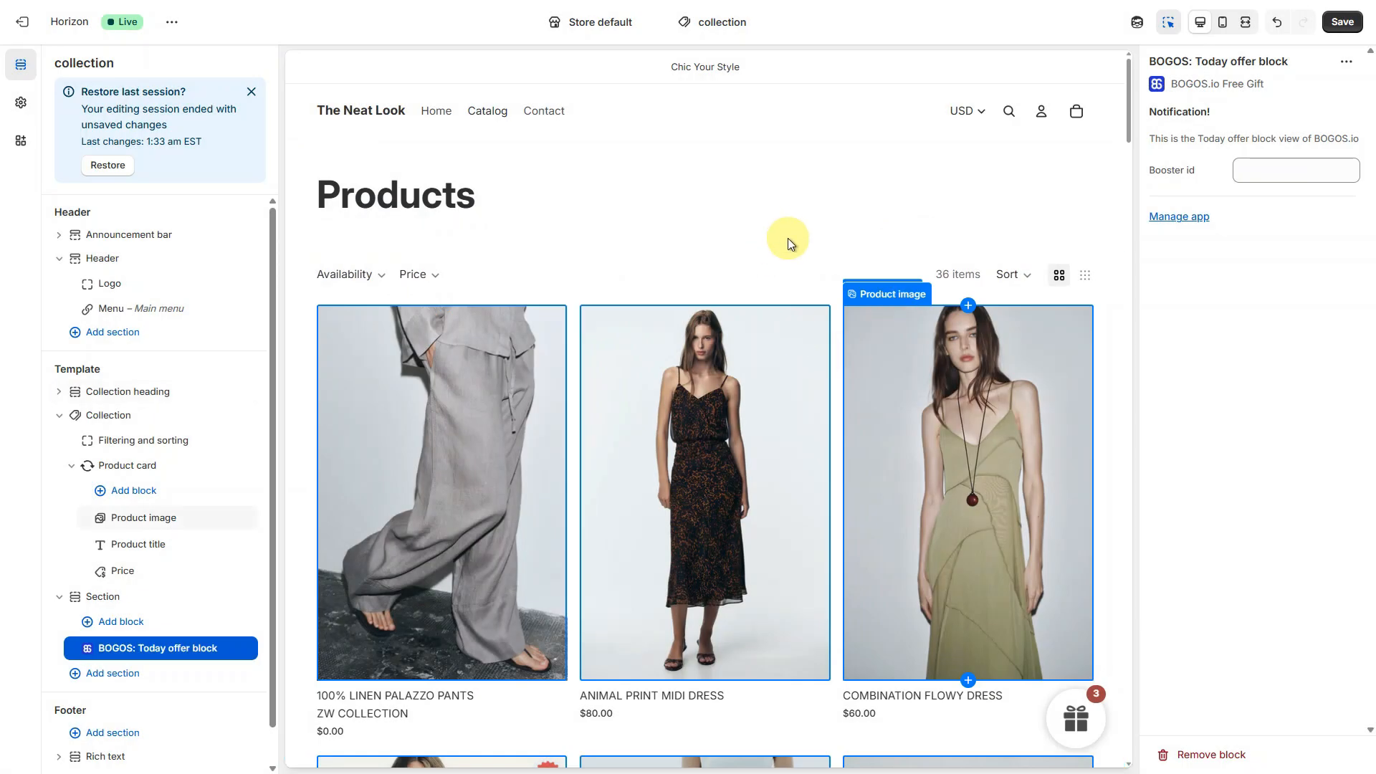
{"action": "left_click", "coordinate": [707, 251]}
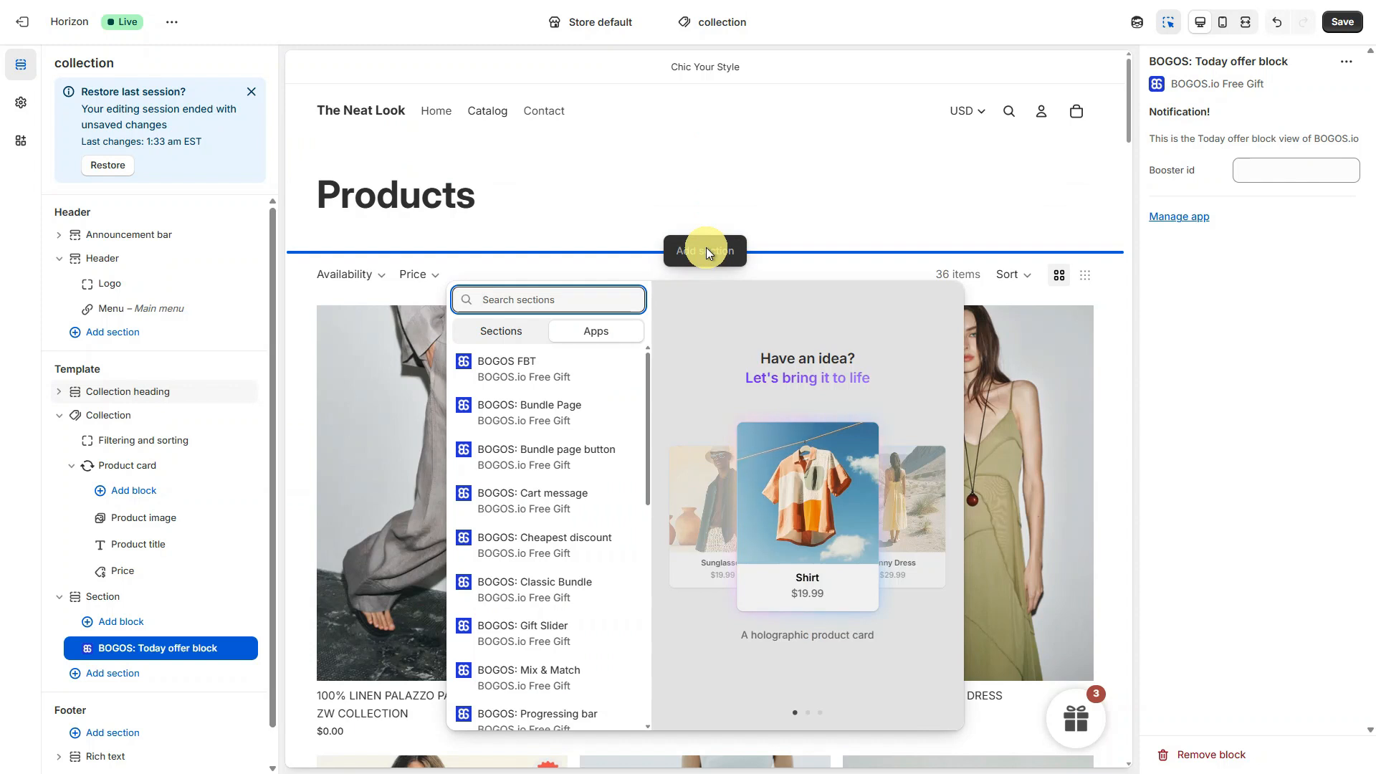
{"action": "scroll", "coordinate": [583, 531], "scroll_direction": "down", "scroll_amount": 4}
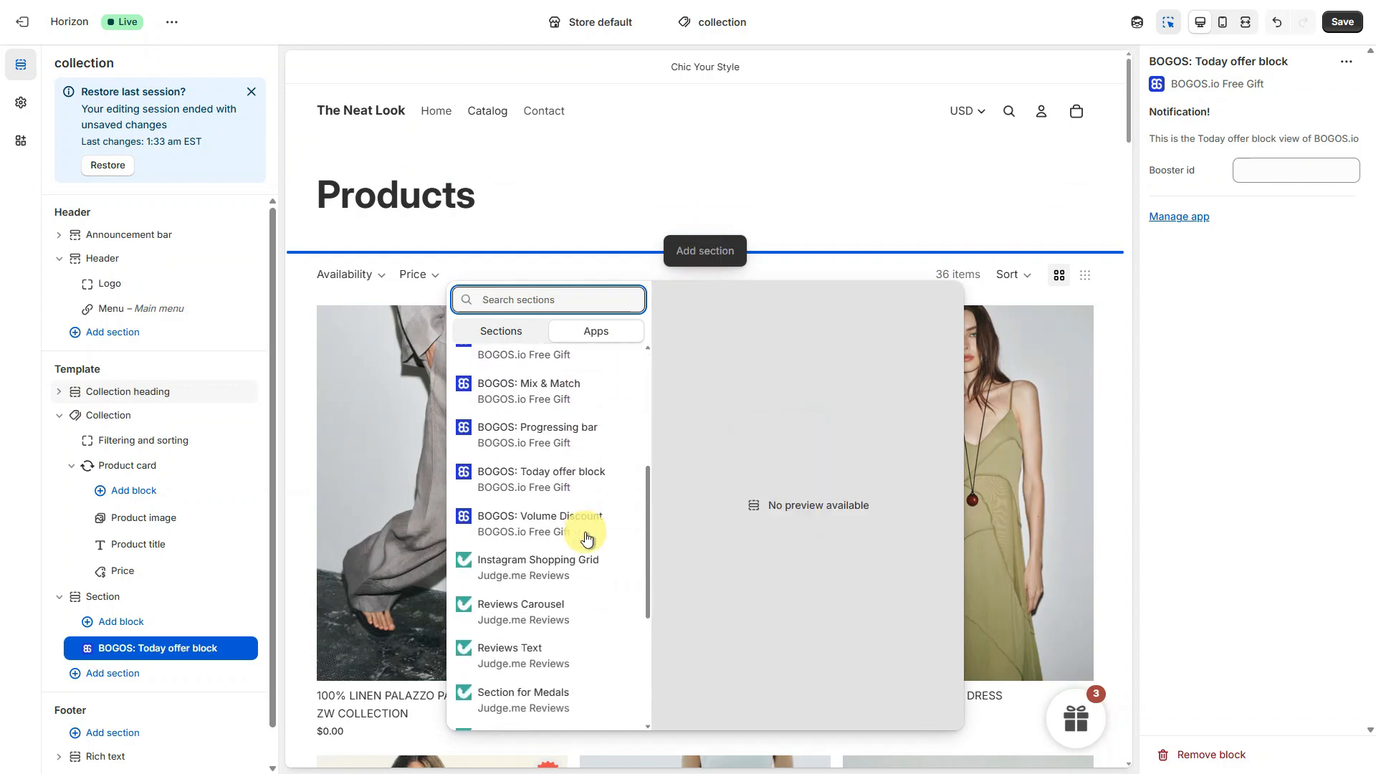
{"action": "left_click", "coordinate": [581, 493]}
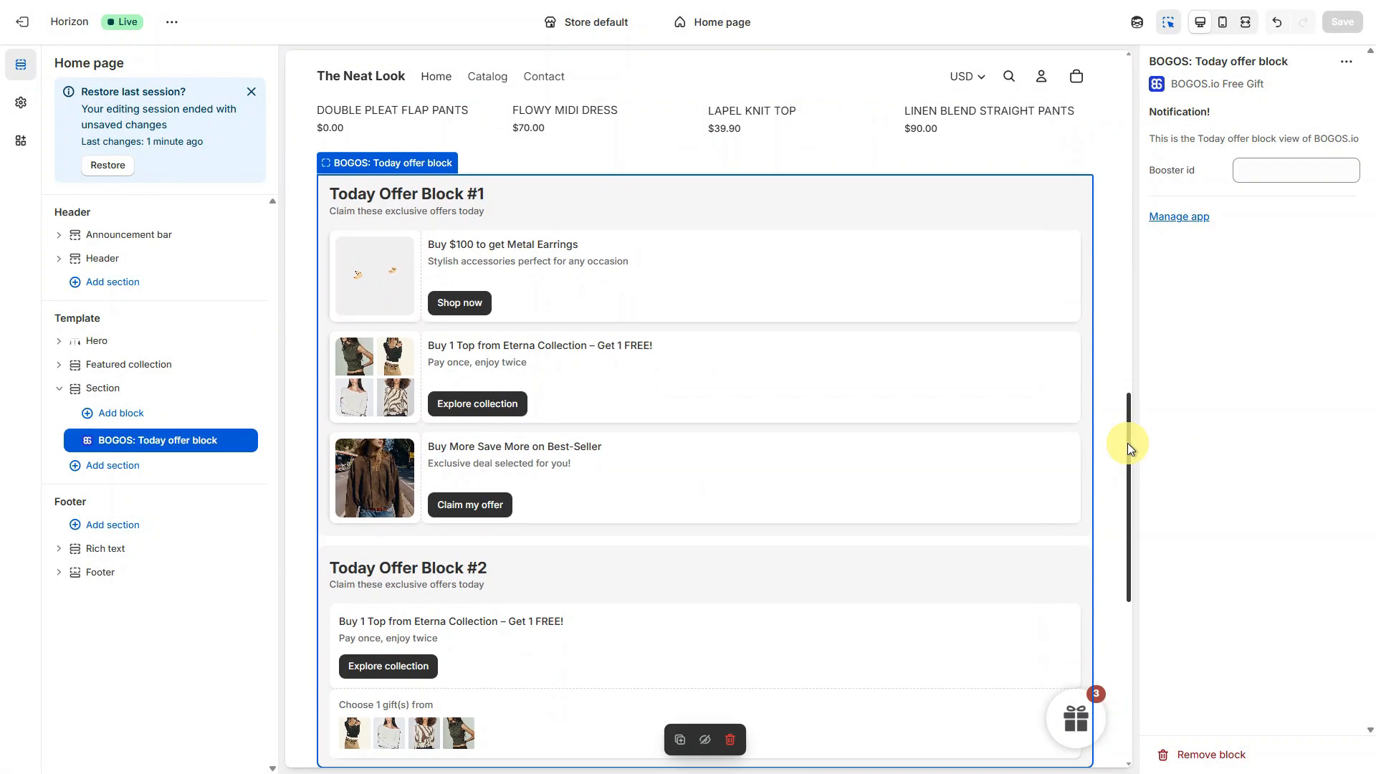
{"action": "left_click_drag", "start_coordinate": [1128, 454], "coordinate": [1128, 466]}
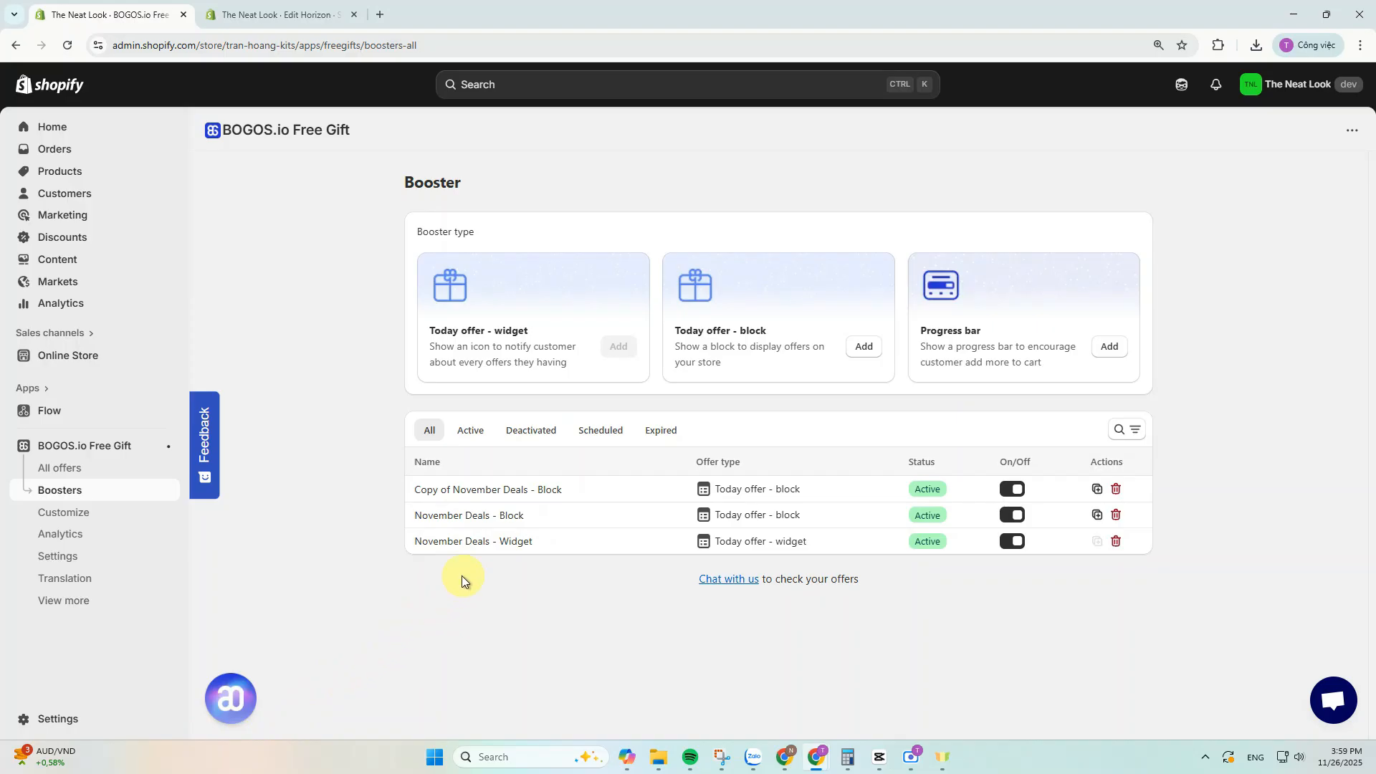
- Open the November Deals - Block booster and view the offer block on the storefront home page
{"action": "left_click", "coordinate": [514, 518]}
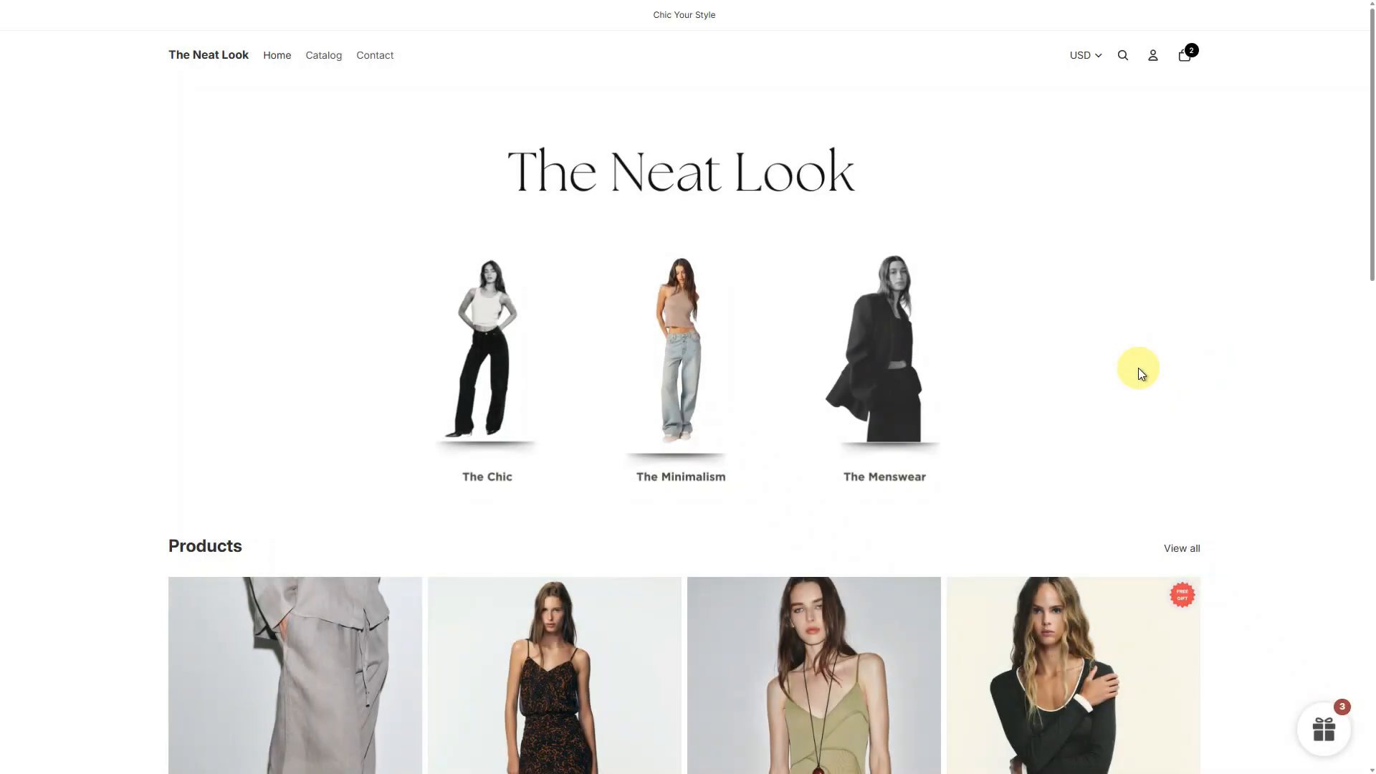
{"action": "scroll", "coordinate": [1138, 367], "scroll_direction": "down", "scroll_amount": 10}
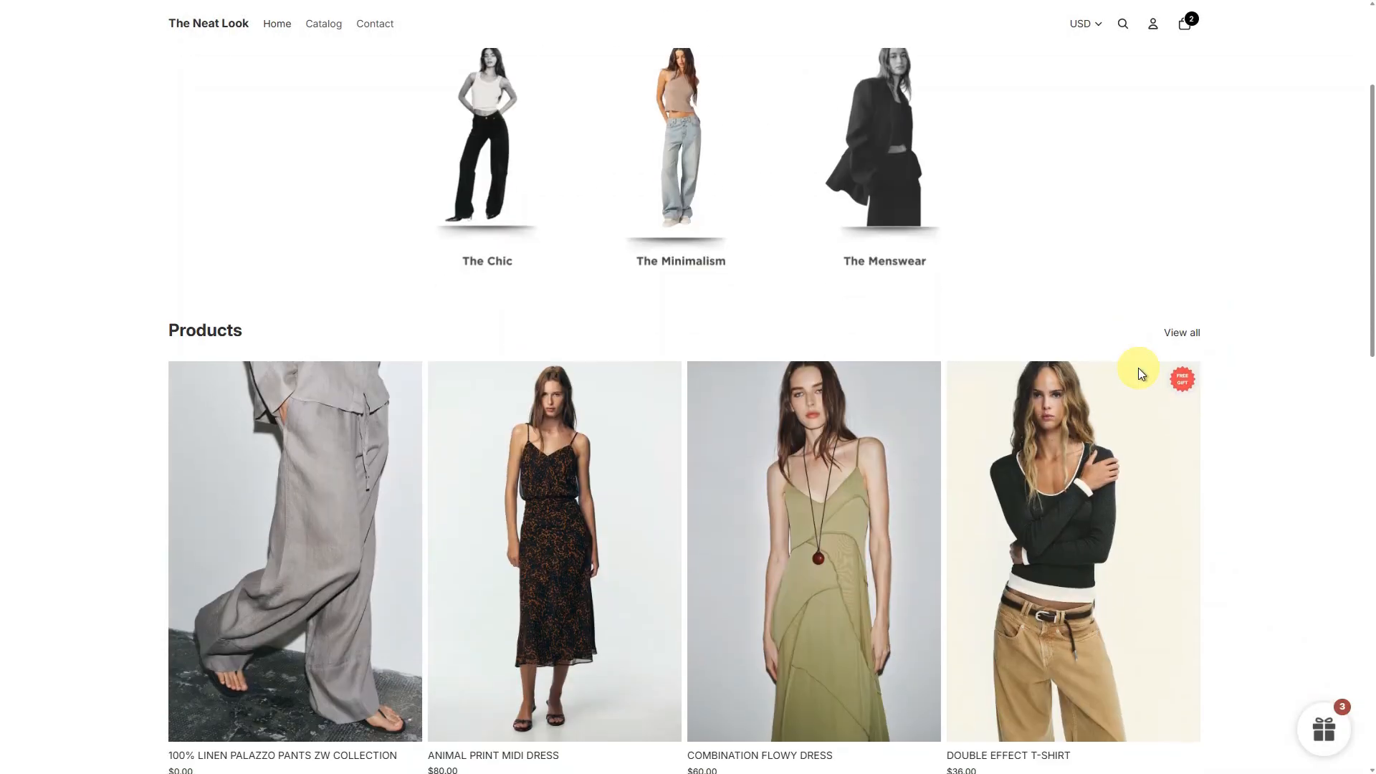
{"action": "scroll", "coordinate": [1138, 367], "scroll_direction": "down", "scroll_amount": 8}
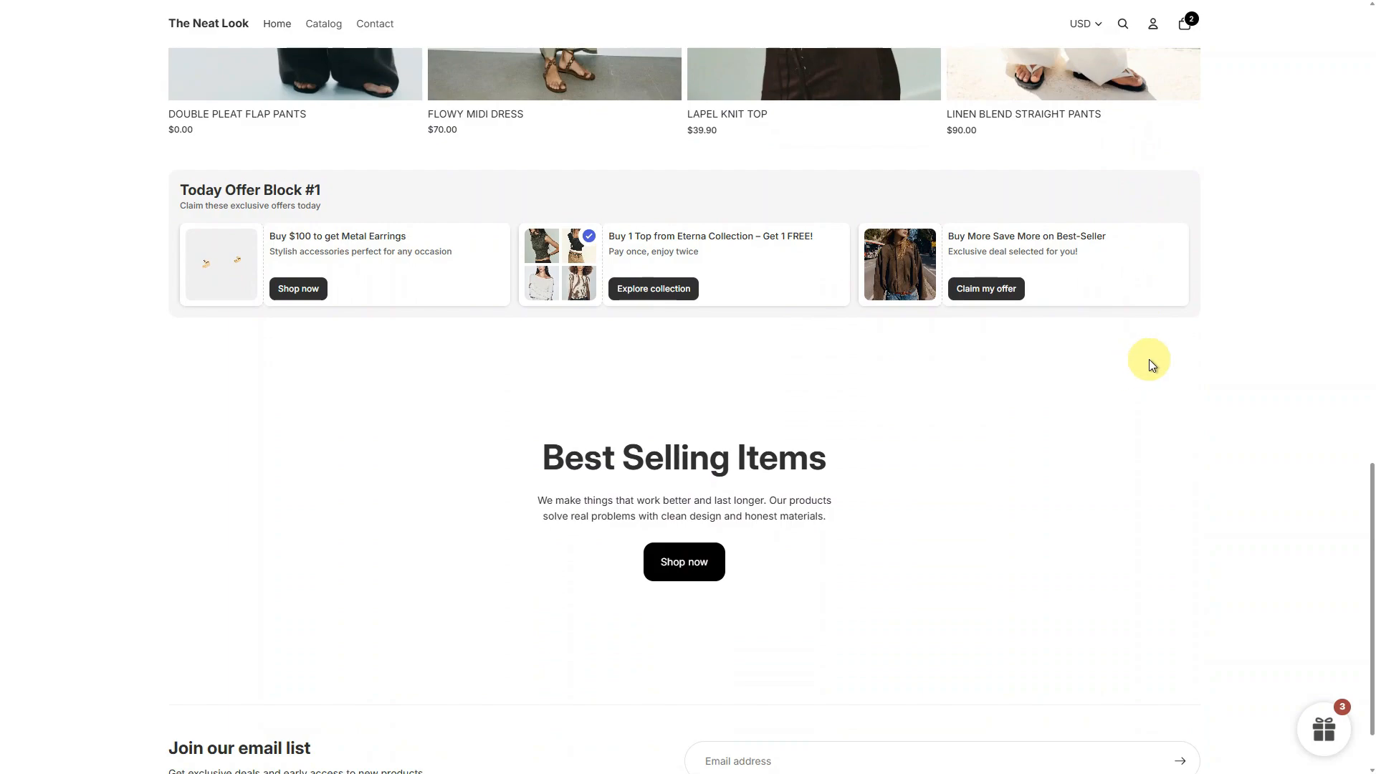